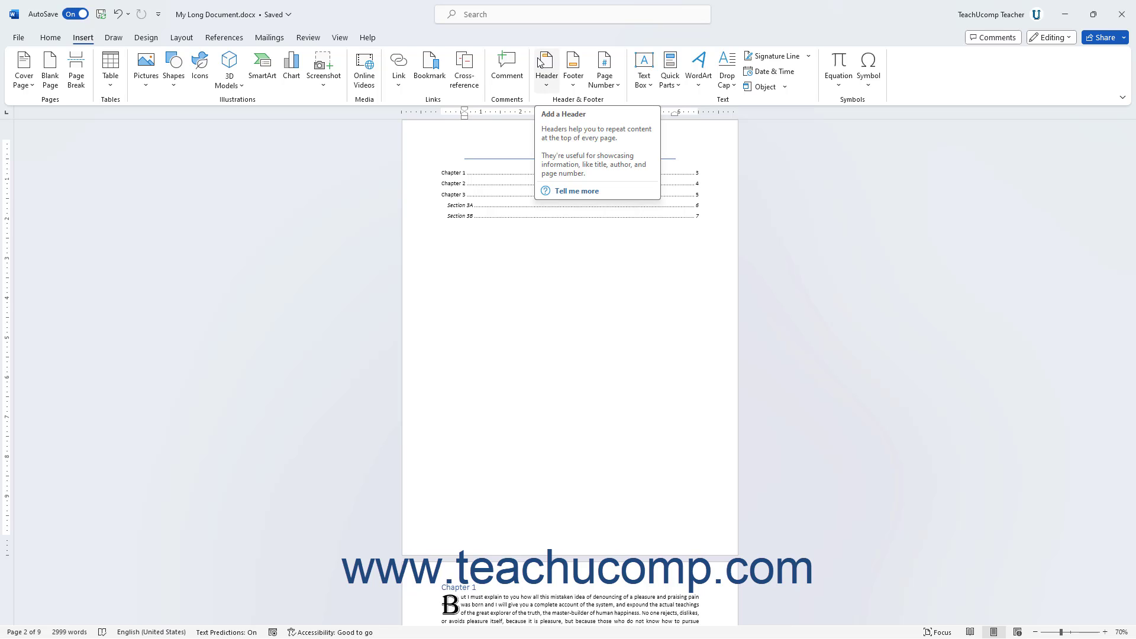
Try the built-in Banded footer on the document, undo it, and exit header and footer editing.
left_click(579, 66)
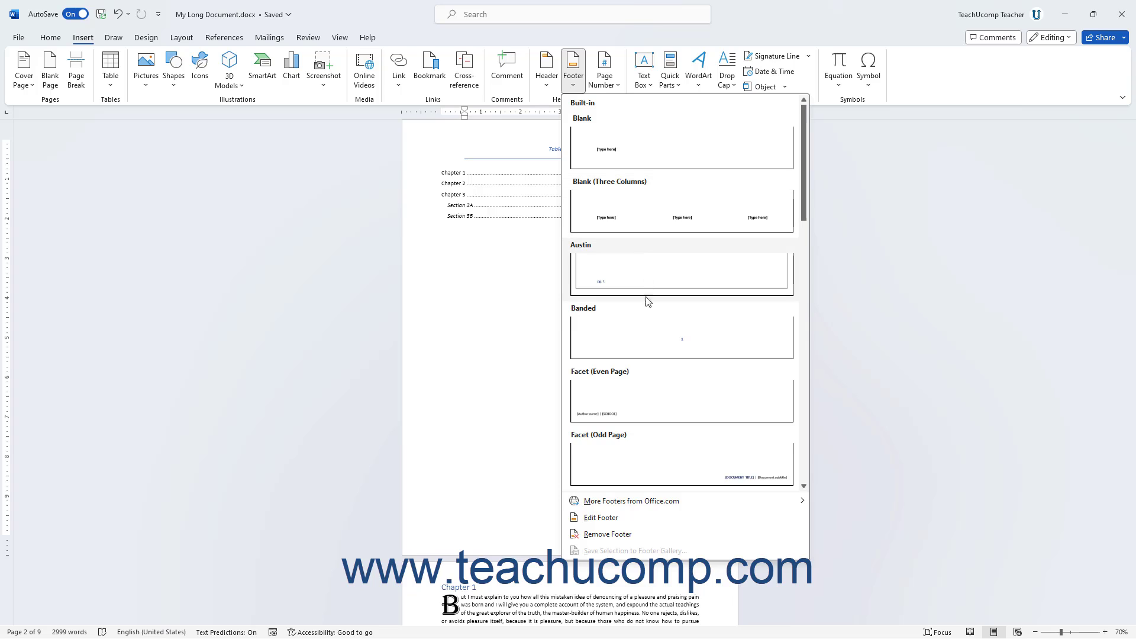
left_click(640, 332)
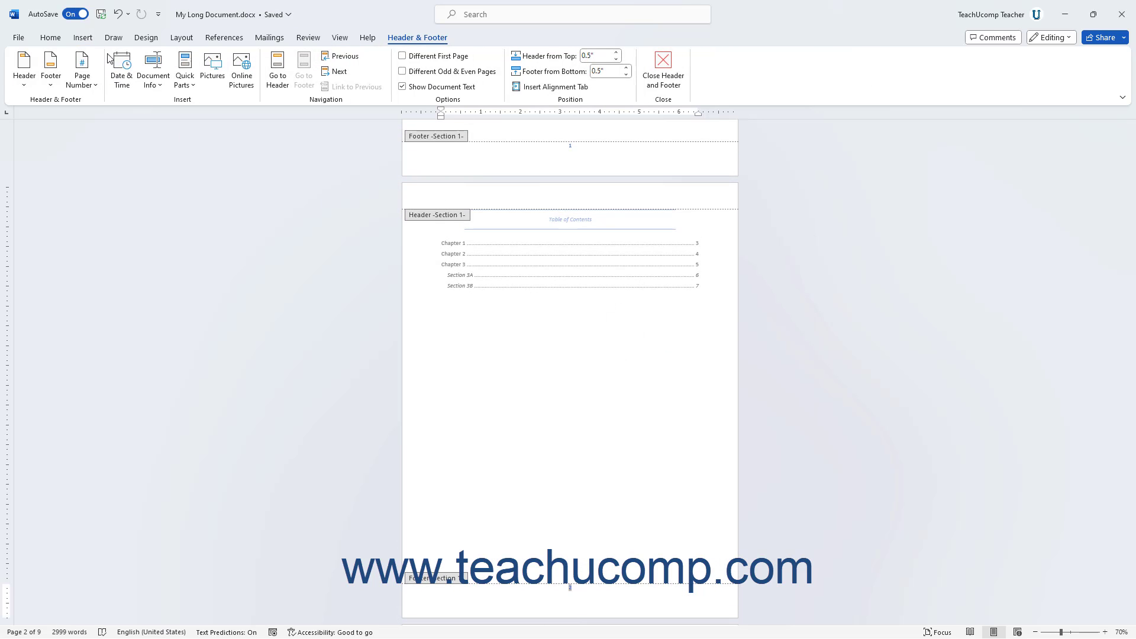
left_click(119, 15)
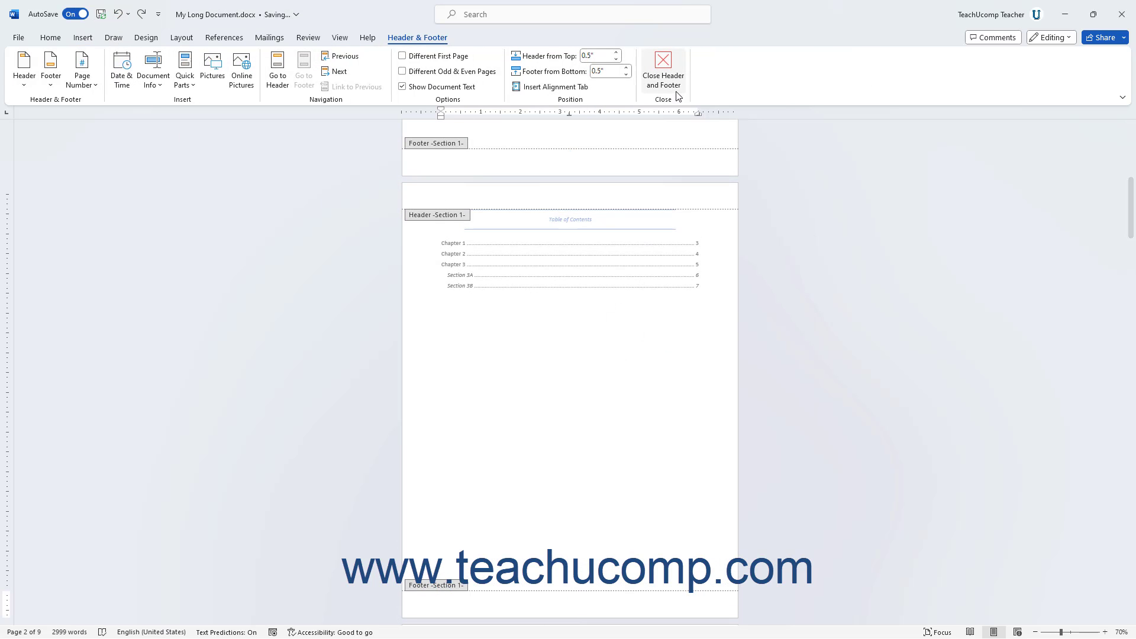
left_click(665, 77)
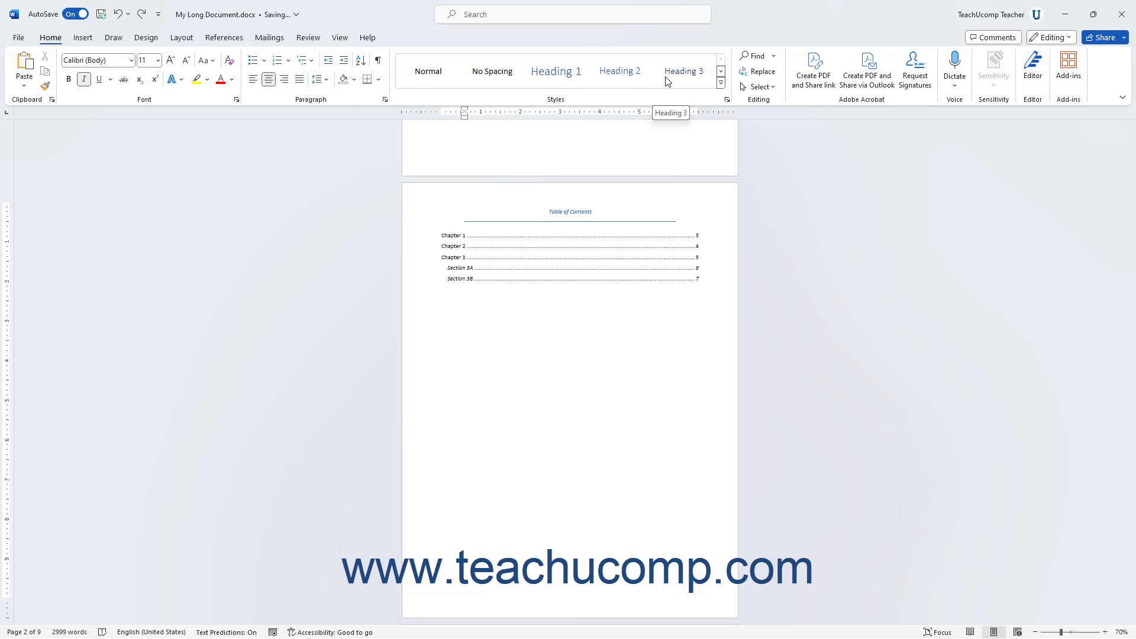
Open the footer of page 2 for editing with Edit Footer and close header and footer editing.
left_click(87, 40)
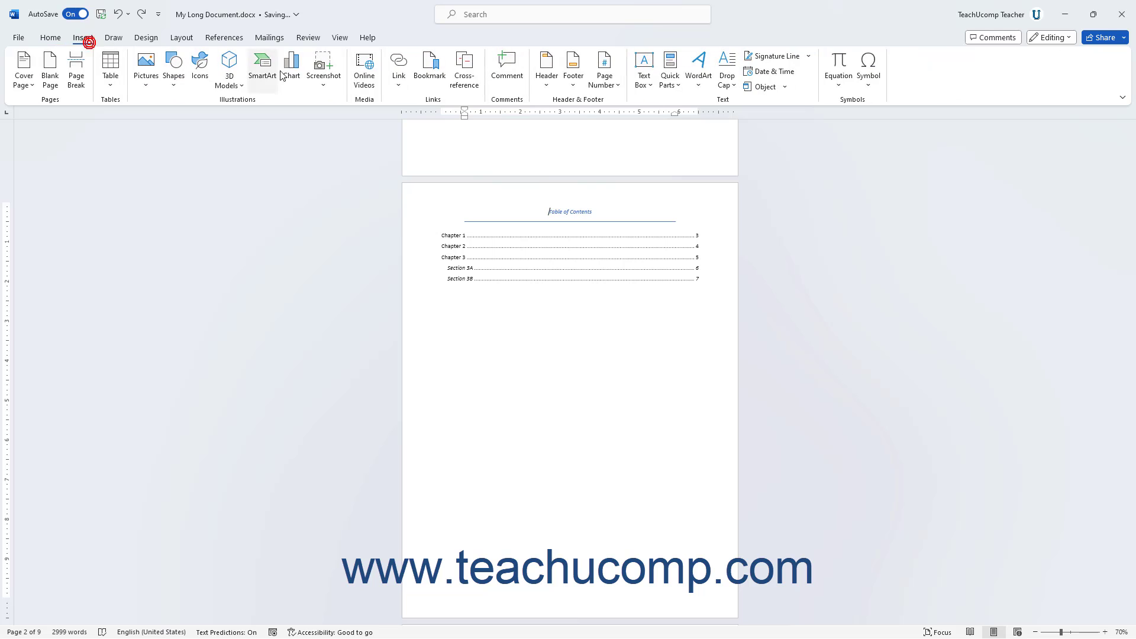
left_click(569, 87)
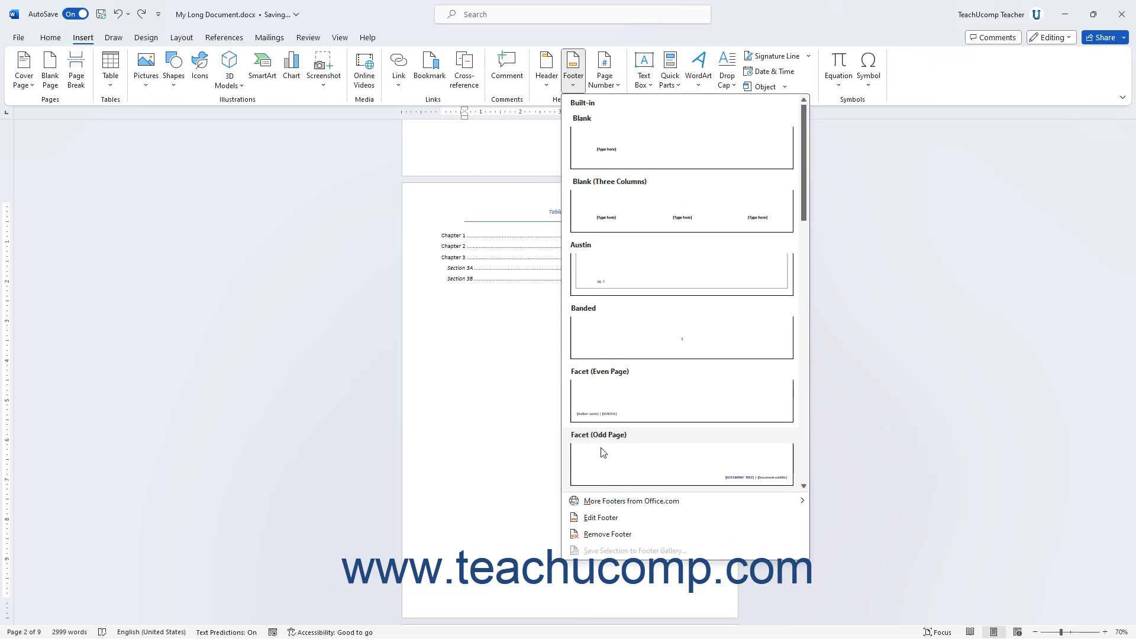
left_click(606, 517)
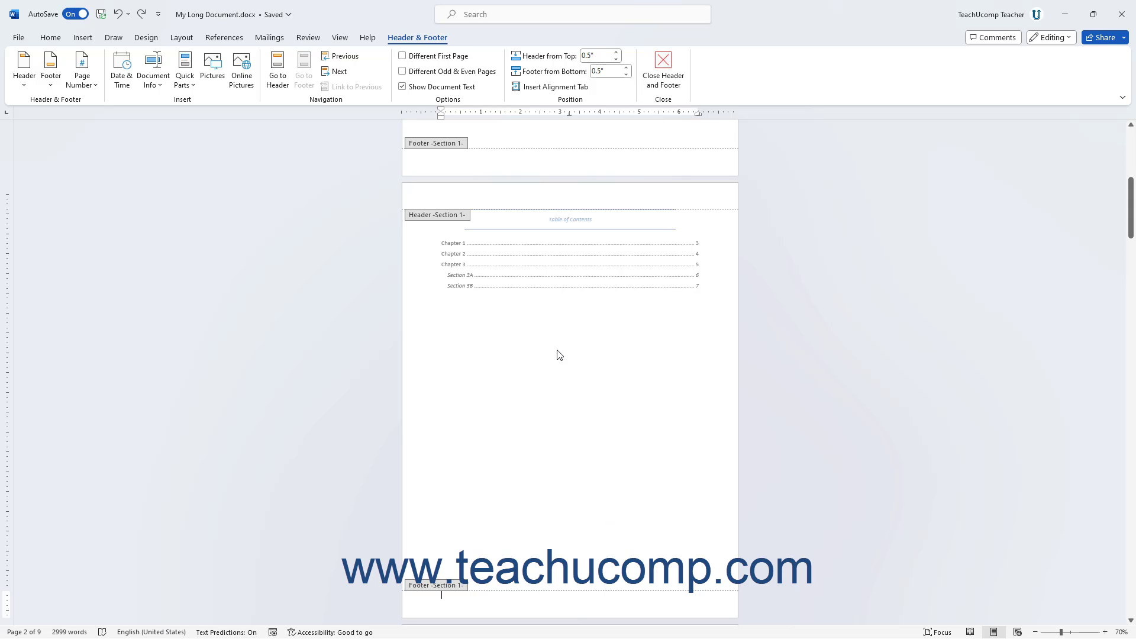
left_click(665, 68)
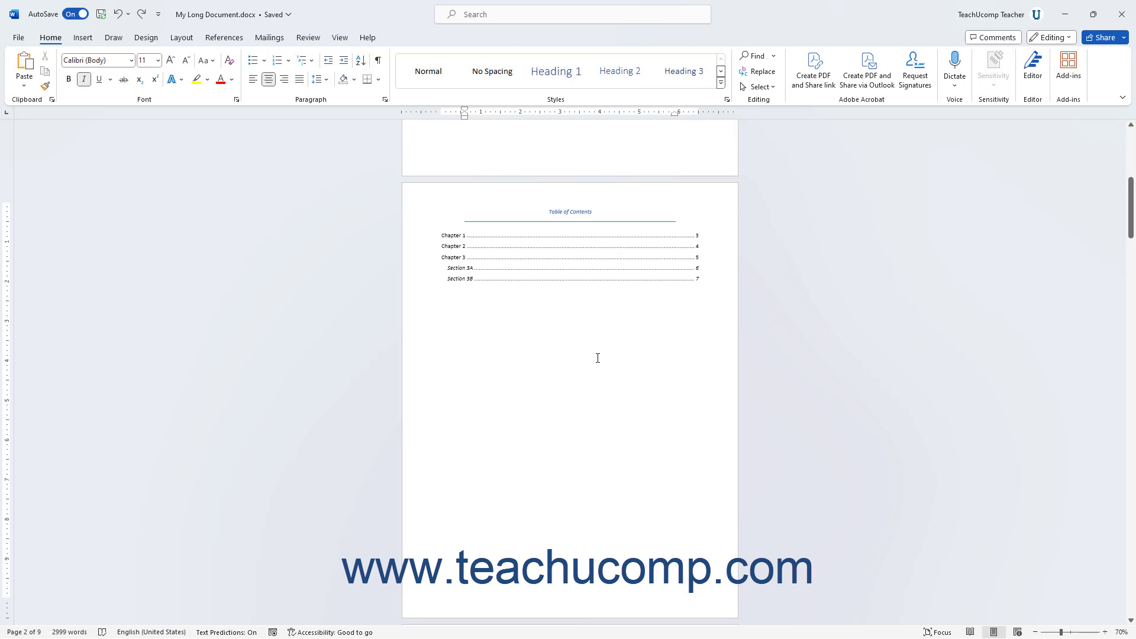
Open the page 2 header, tab to its centre and right tab stops, and close header and footer editing.
double_click(460, 201)
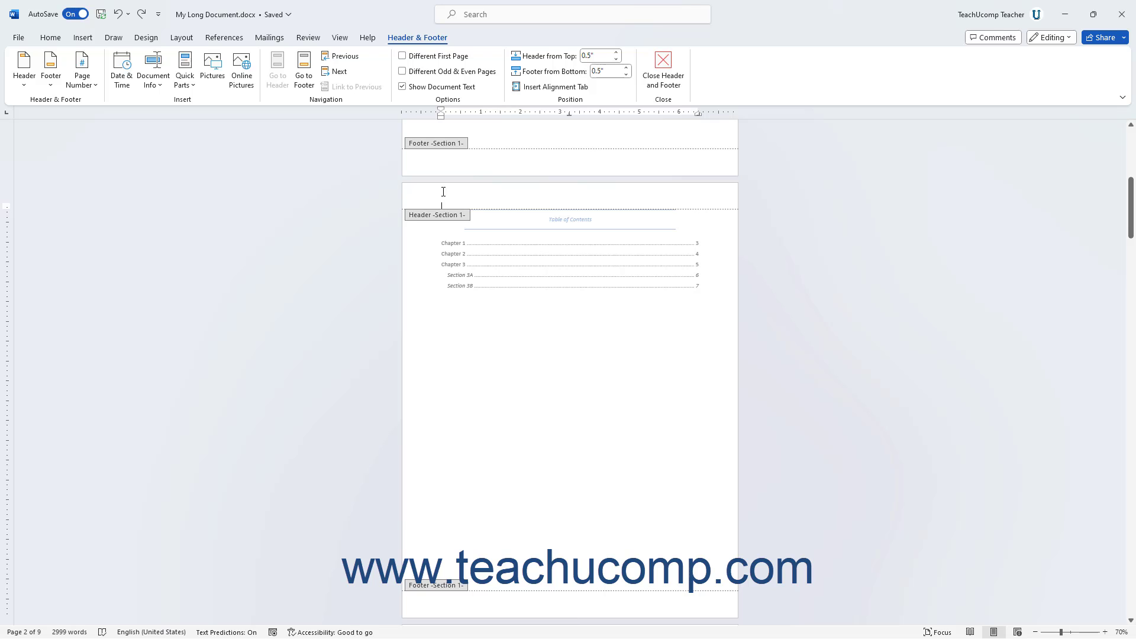
key("Tab")
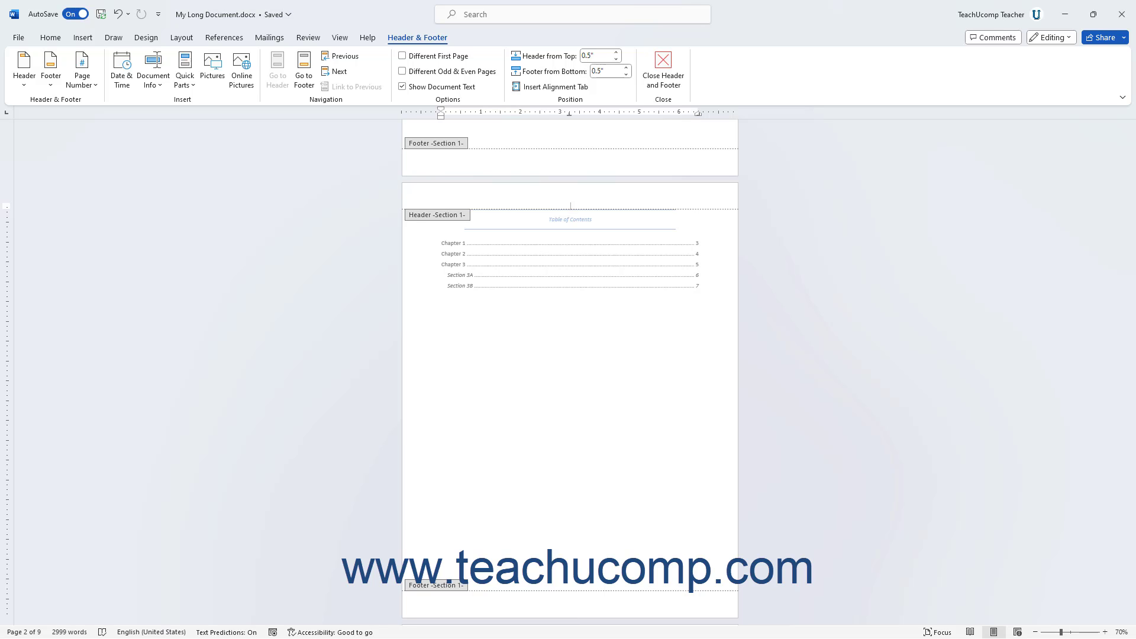
key("Tab")
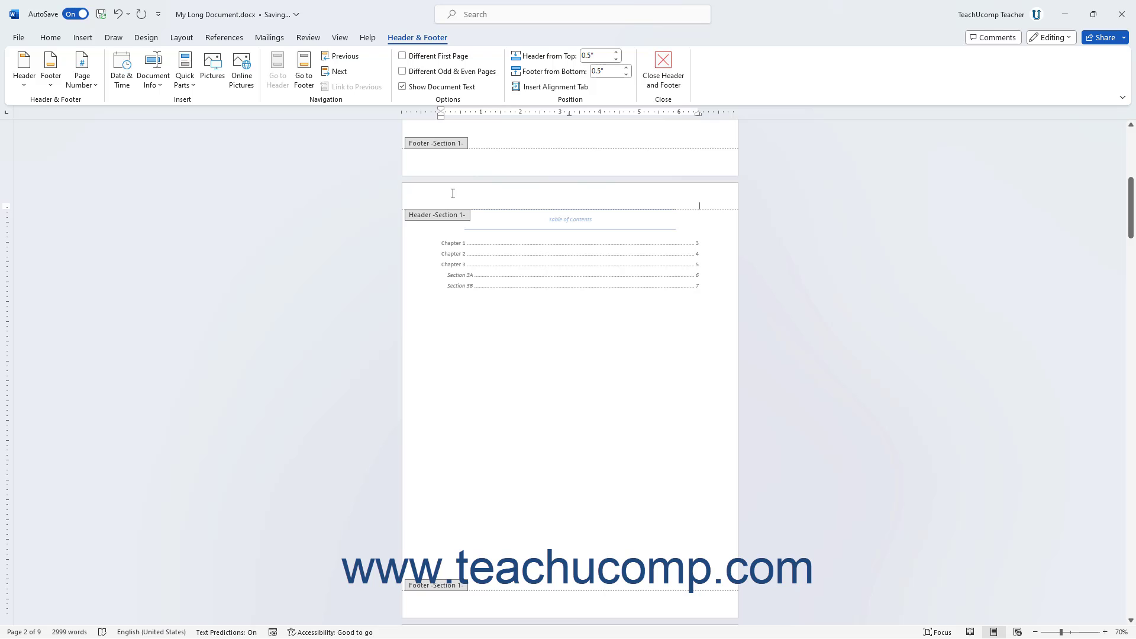
left_click(573, 200)
left_click(660, 88)
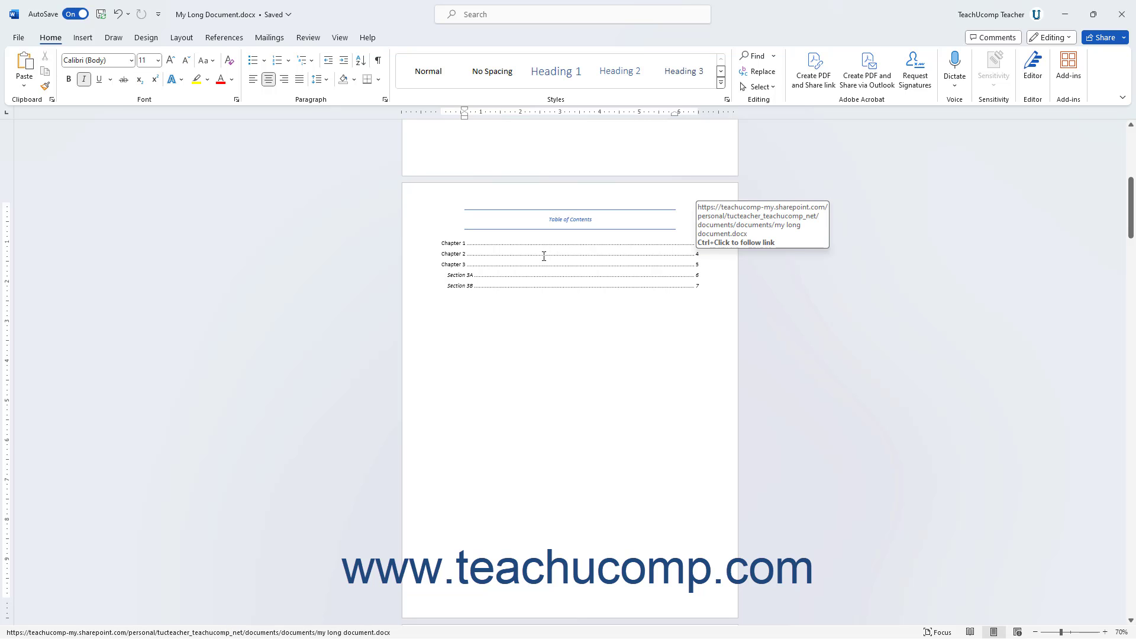
Open the page 2 footer for editing and tab to its centre and right tab stops.
scroll(543, 264, "down", 3)
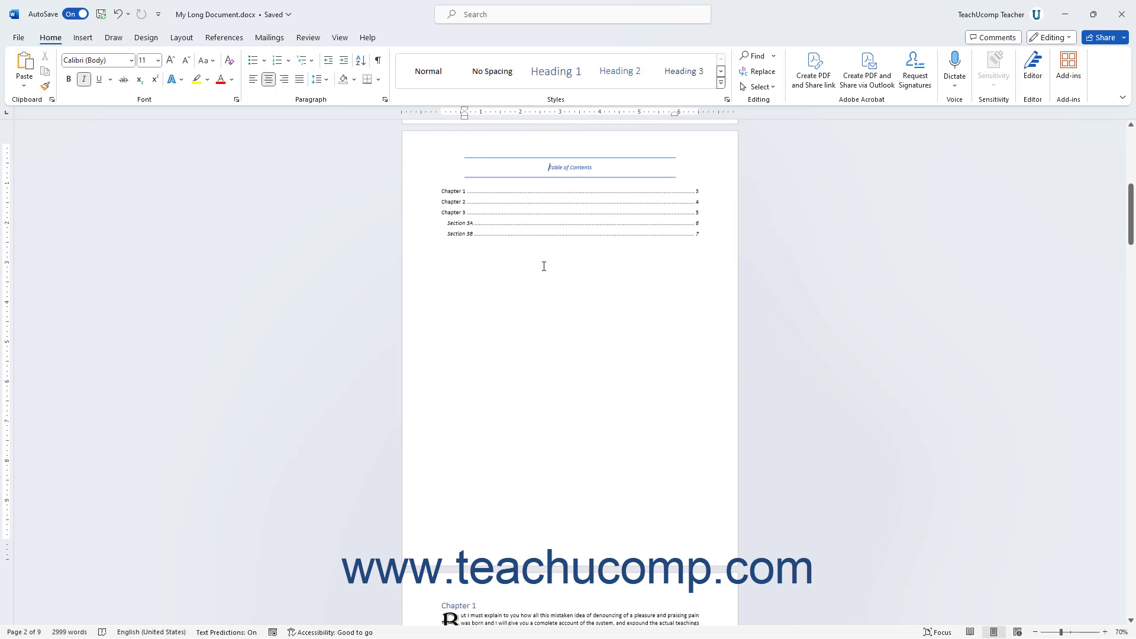
double_click(453, 522)
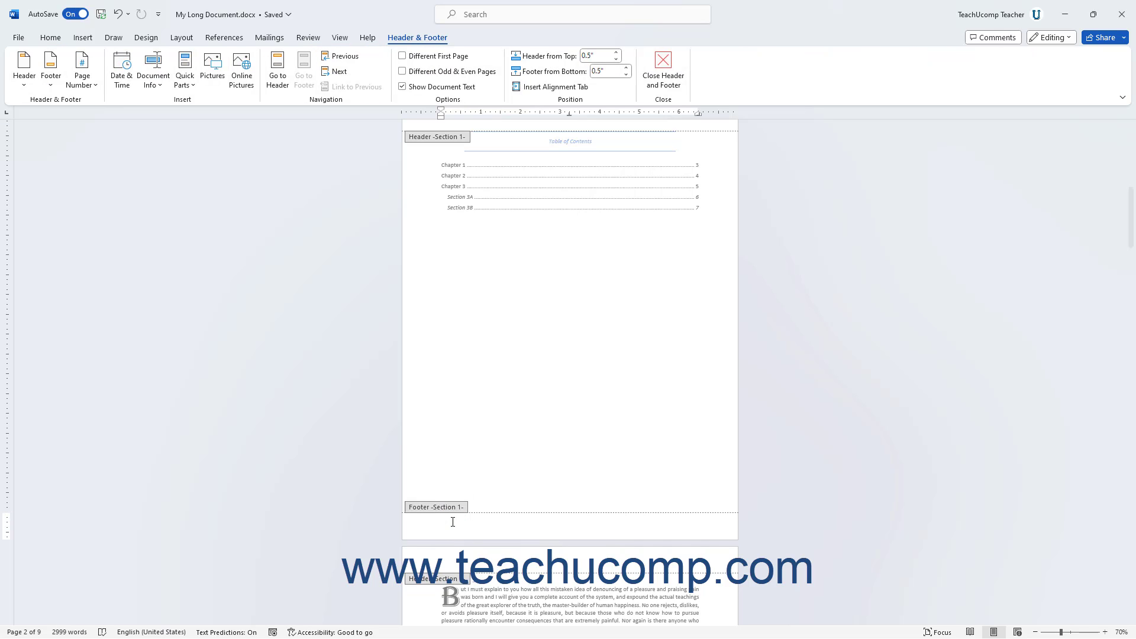
key("Tab")
key("Tab")
left_click(458, 523)
Switch from the page 2 footer to its header and back, and advance through the footers to page 8.
left_click(285, 81)
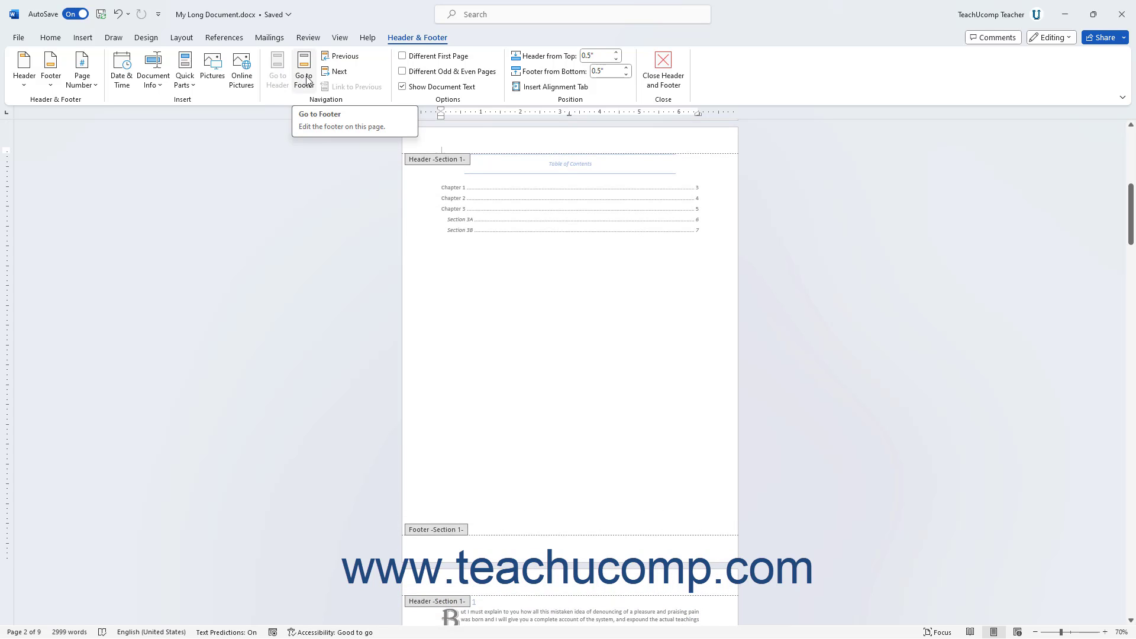
left_click(307, 81)
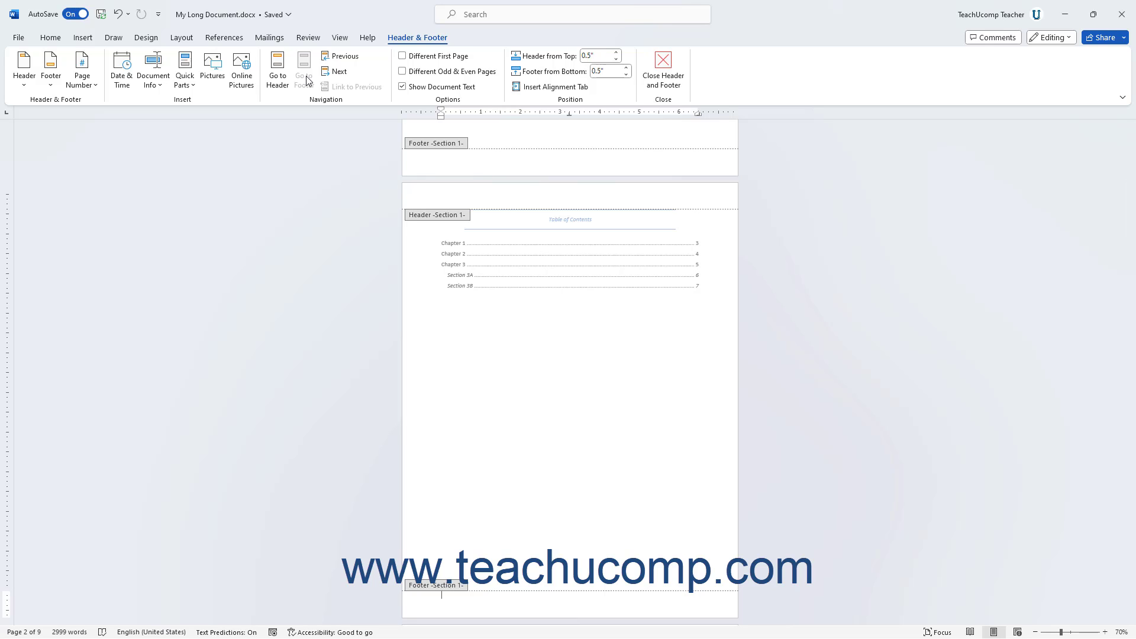
left_click(339, 72)
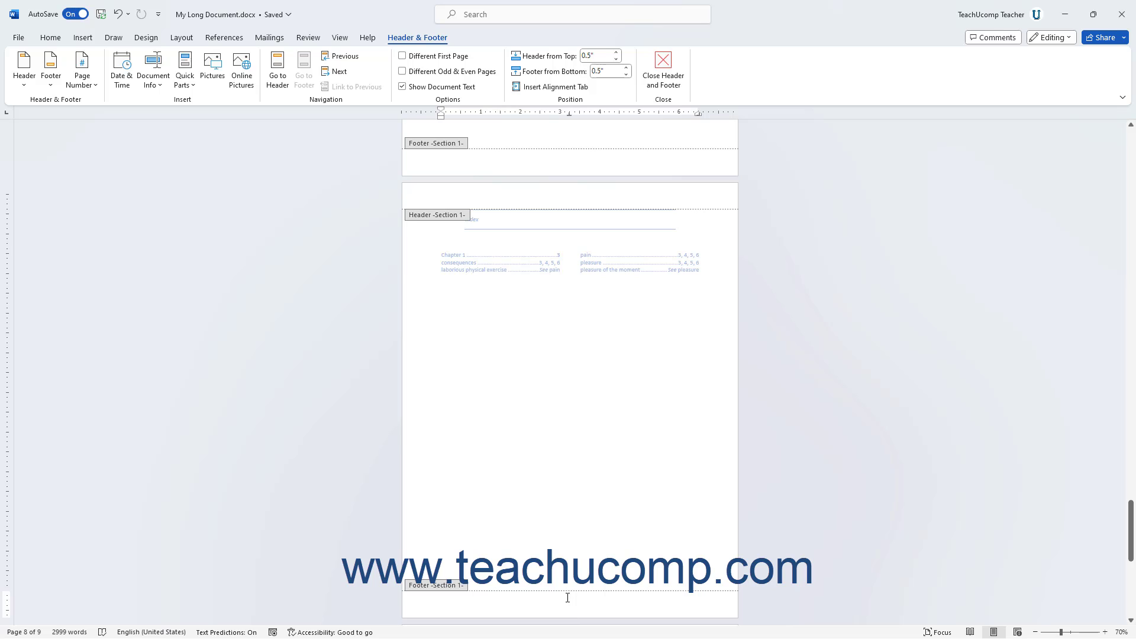
Insert a Plain Number 2 page number at the bottom of the page and remove the page numbers again.
left_click(93, 86)
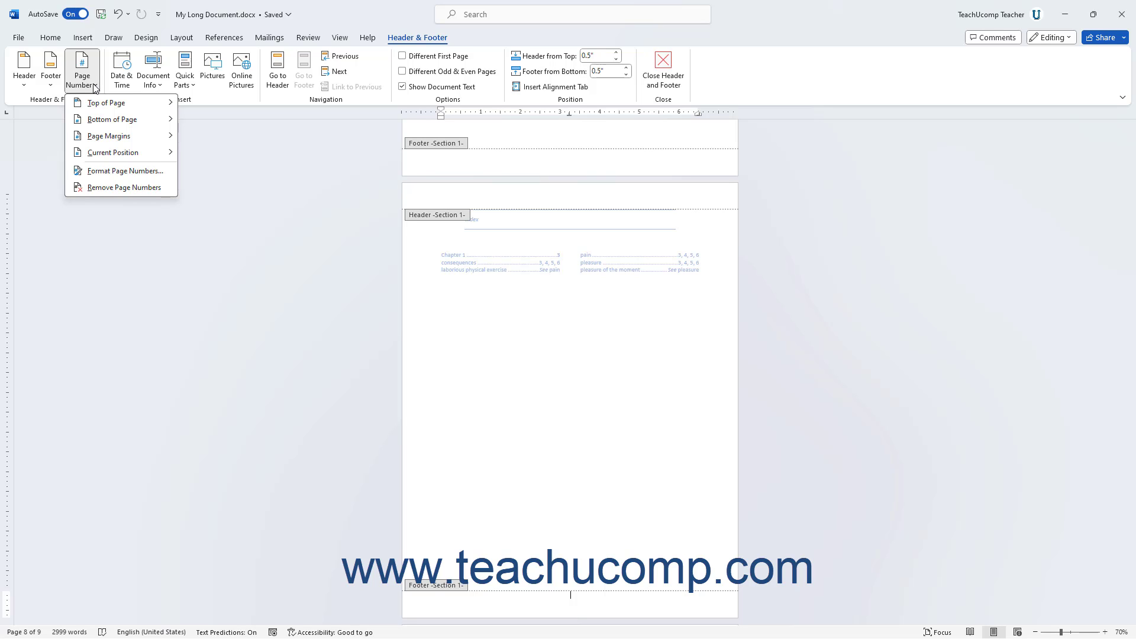
mouse_move(95, 105)
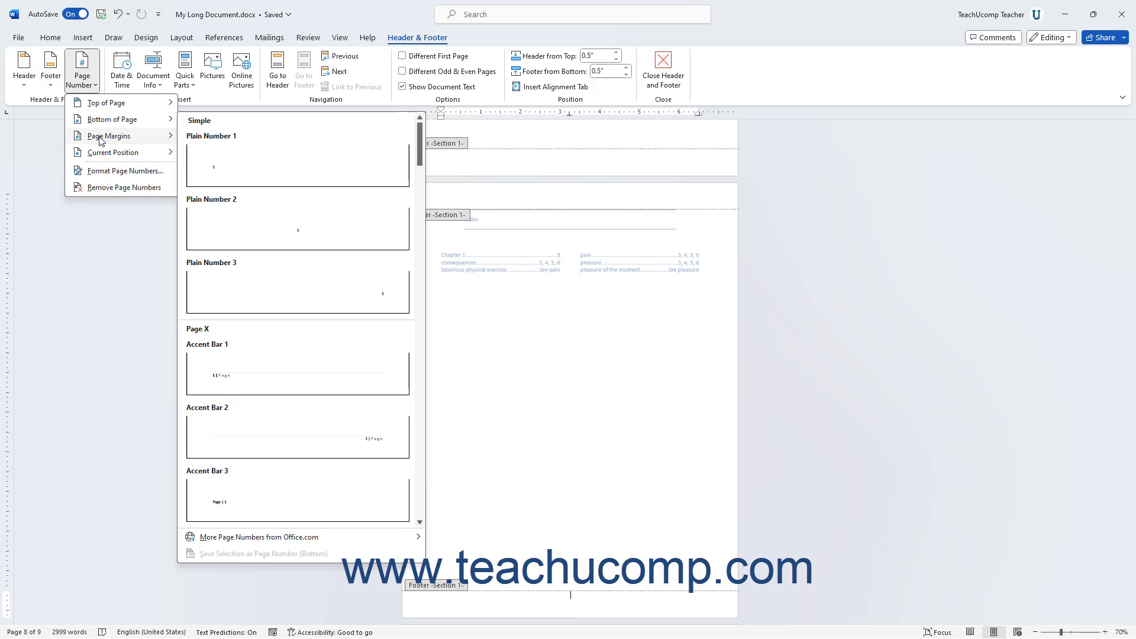
mouse_move(101, 144)
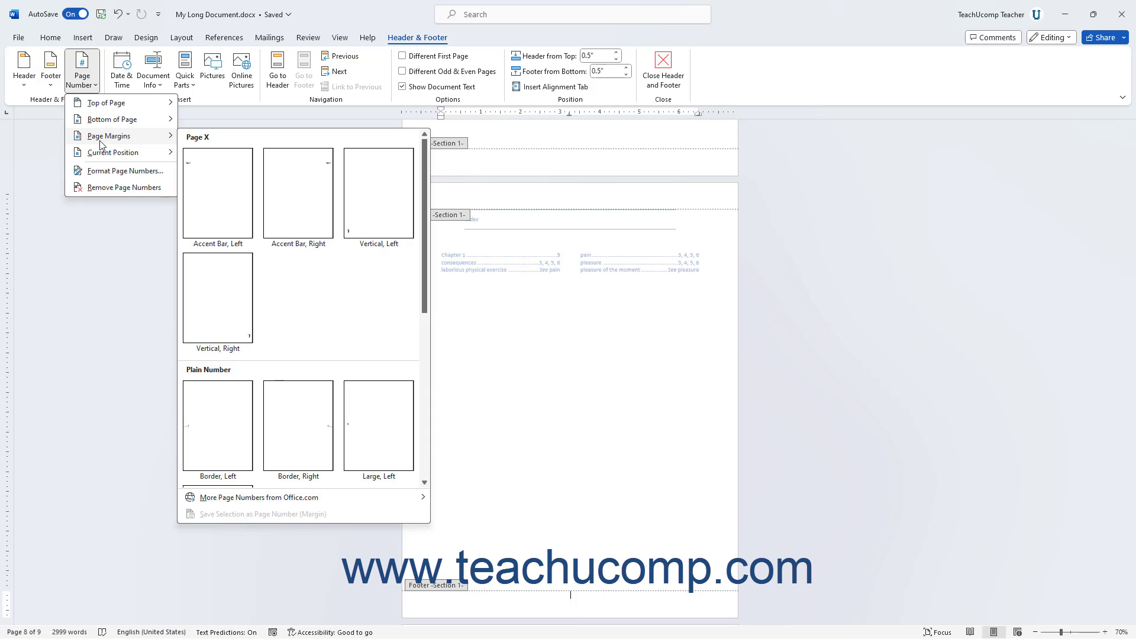
mouse_move(114, 124)
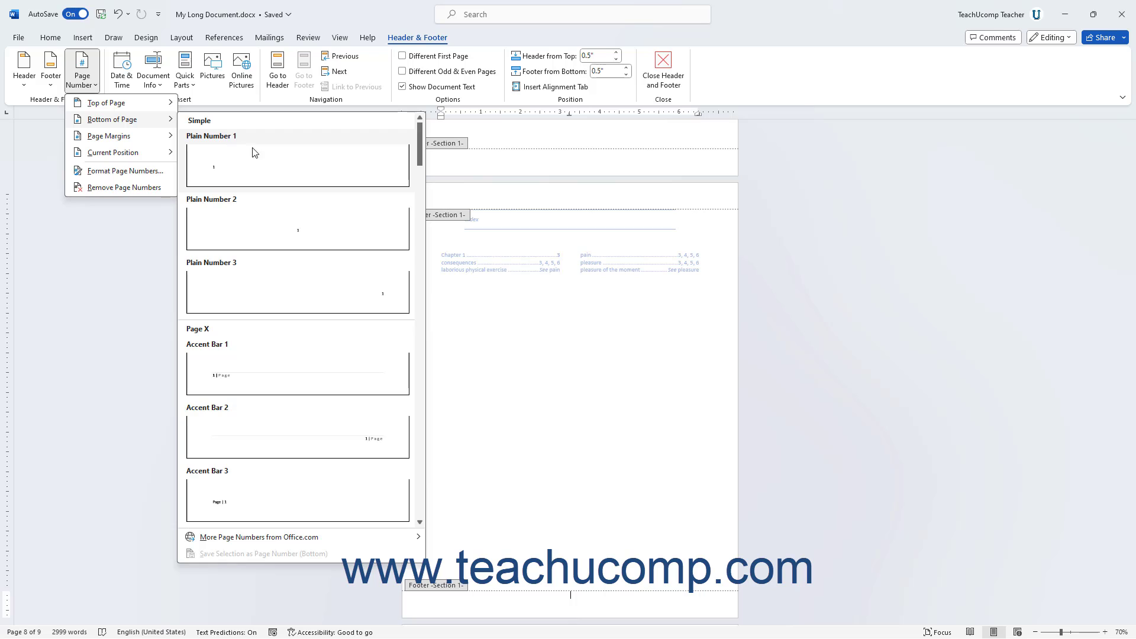
left_click(285, 244)
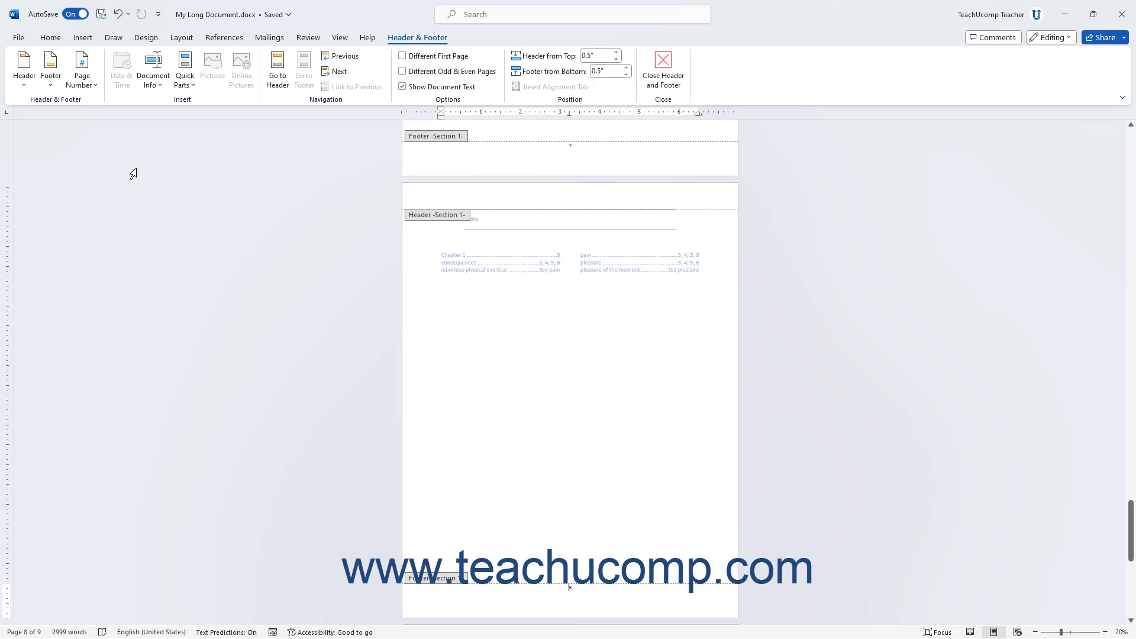
left_click(79, 85)
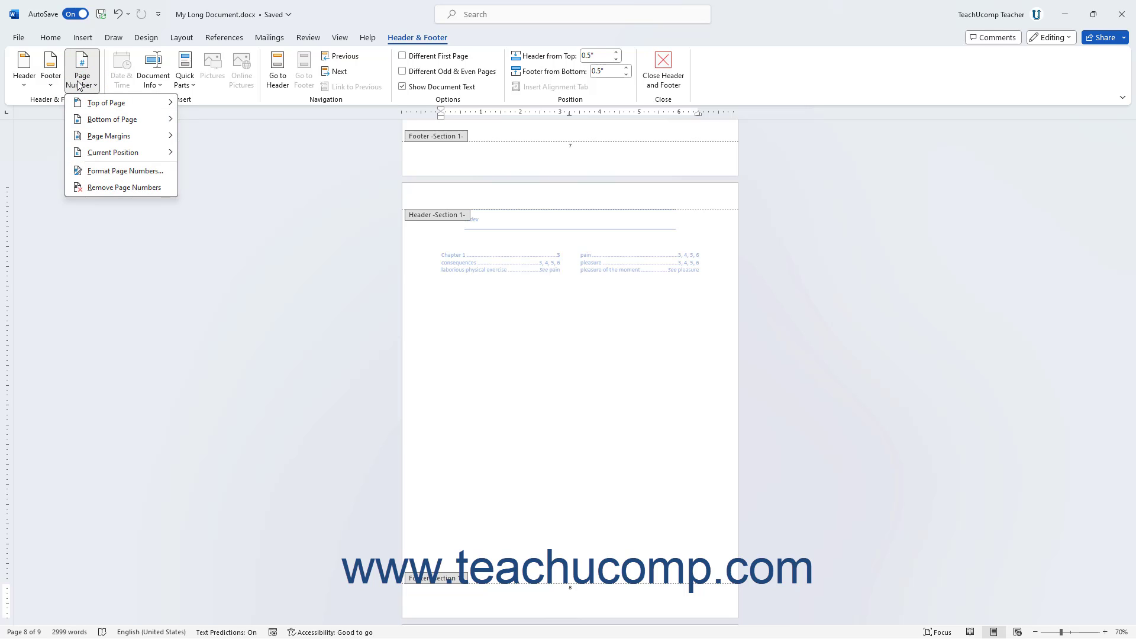
left_click(109, 188)
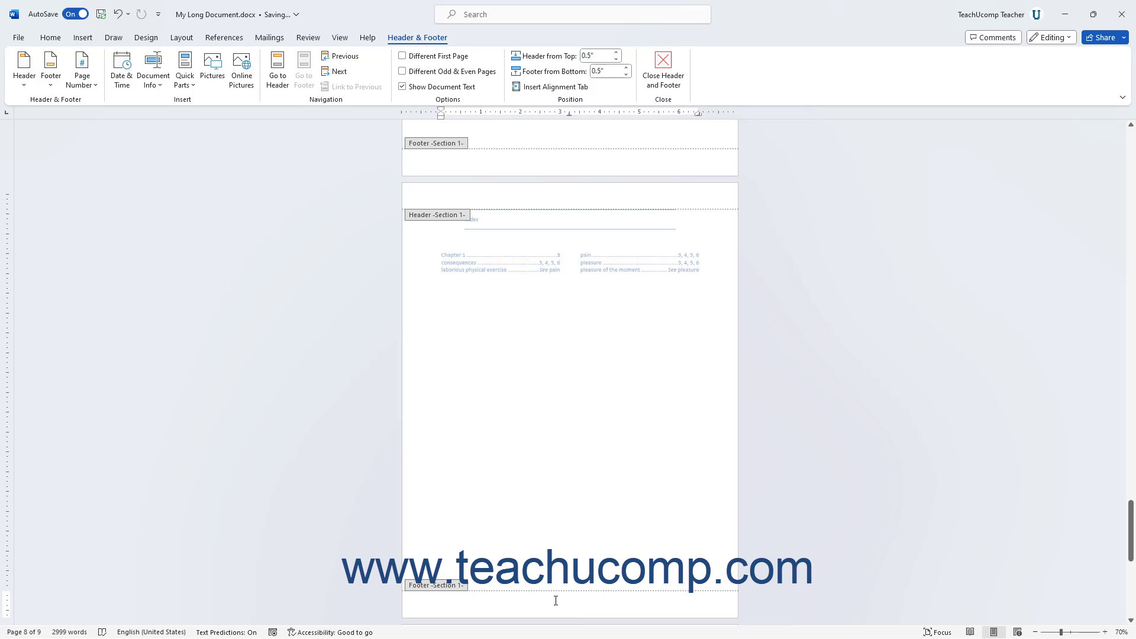
Insert an Accent Bar 3 page number at the current position in the page 8 footer.
left_click(95, 76)
mouse_move(127, 155)
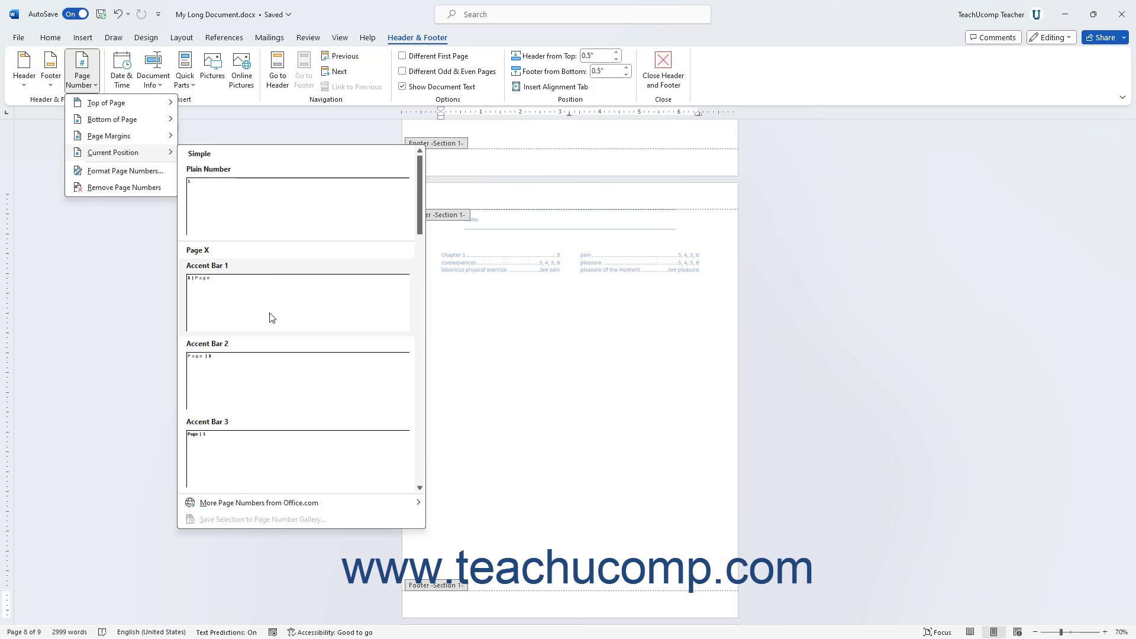
left_click(255, 462)
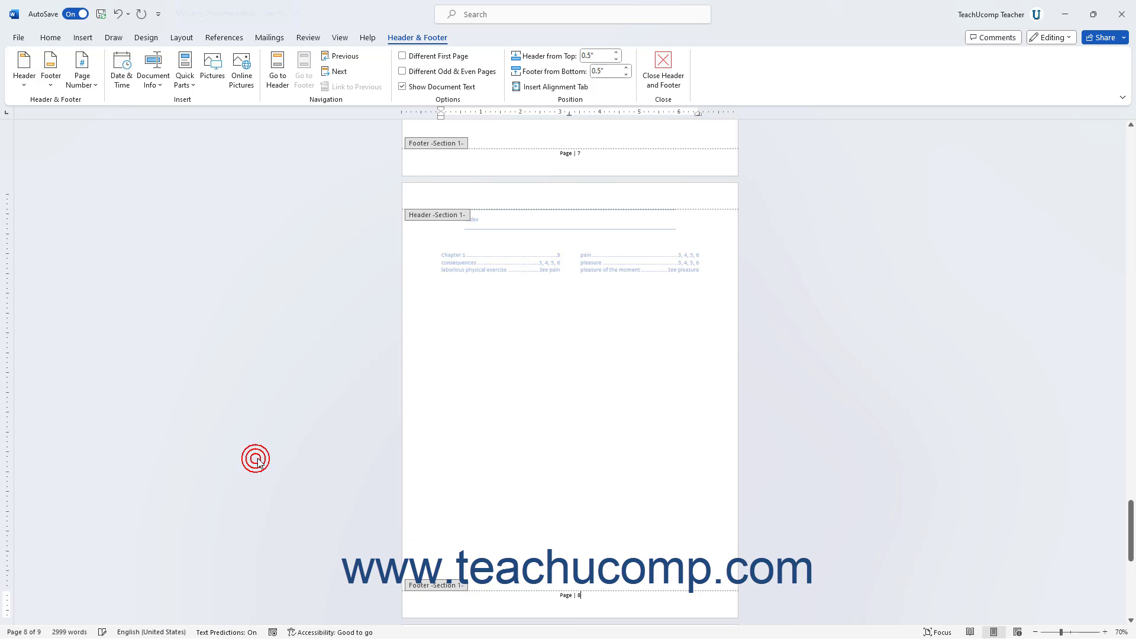
Try the Remove Page Numbers command, and delete the selected page number text directly from the page 8 footer.
left_click(87, 83)
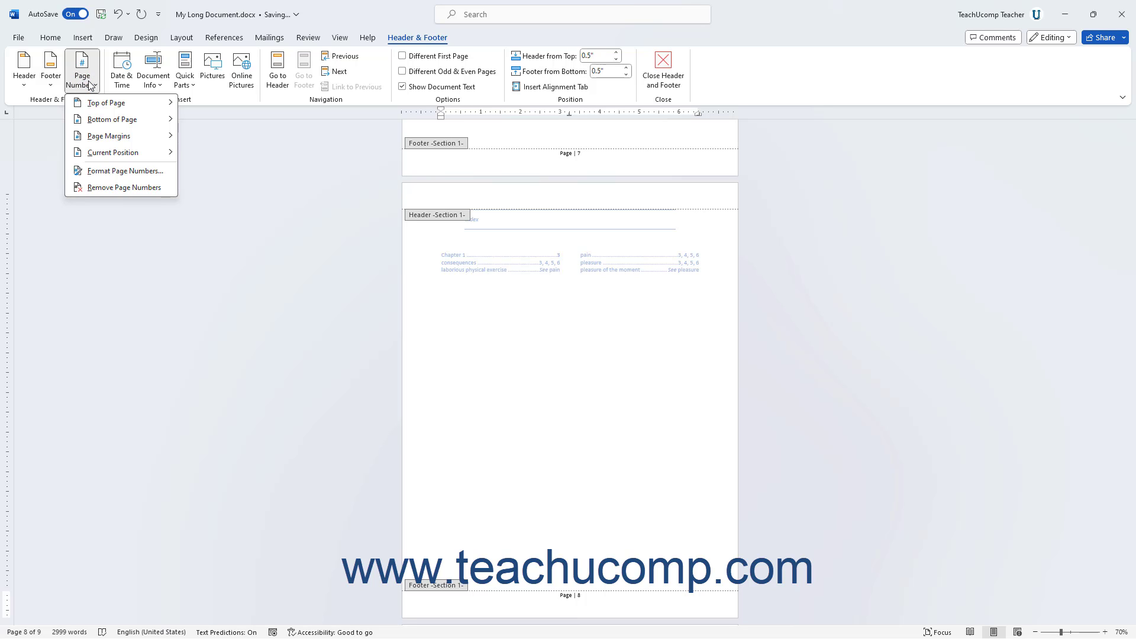
left_click(101, 189)
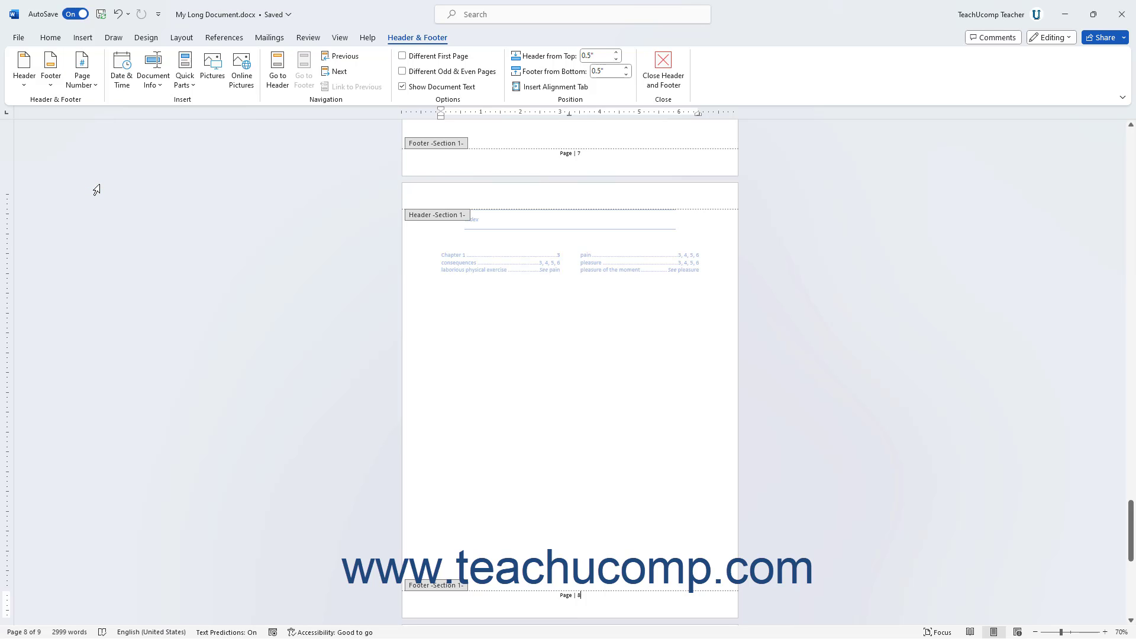
triple_click(592, 597)
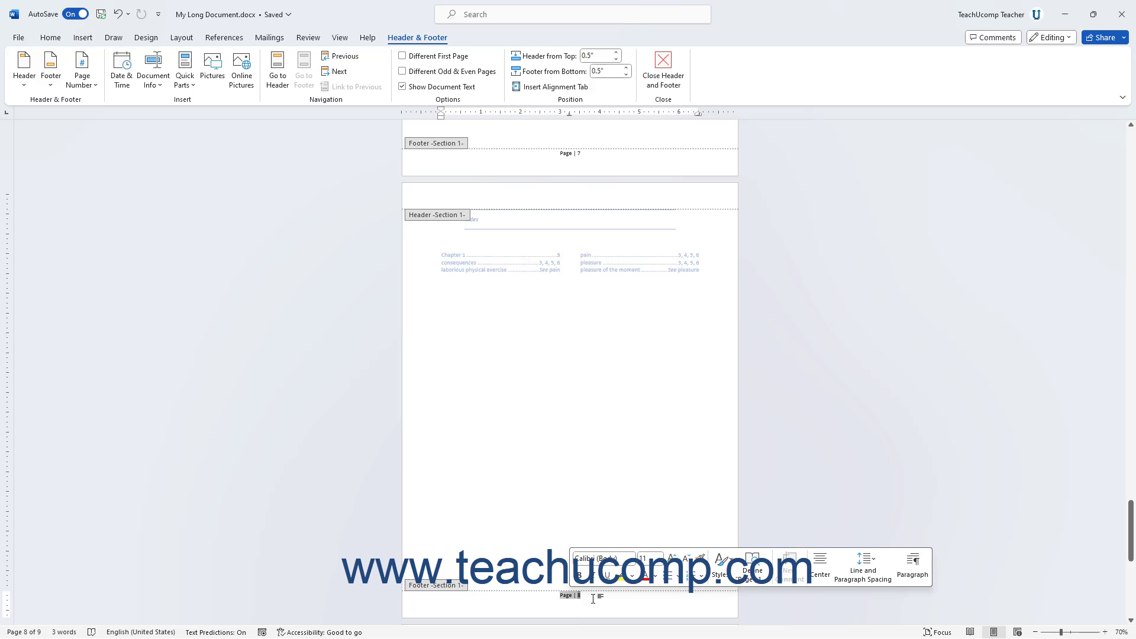
key("Delete")
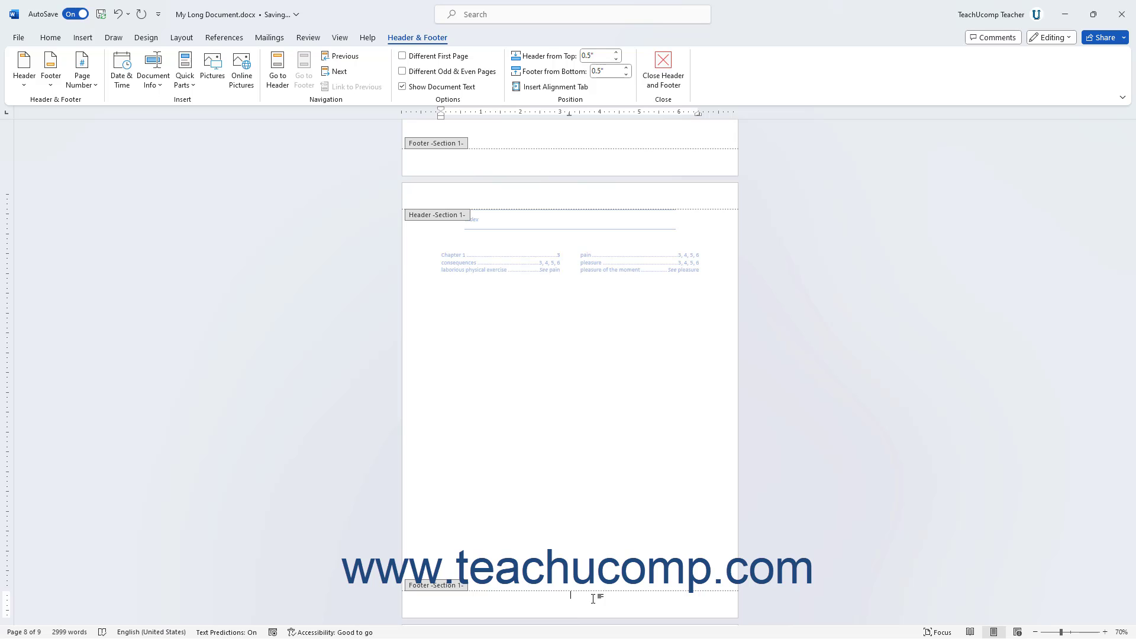
Insert a Large Color page number at the current position in the page 8 footer.
left_click(82, 79)
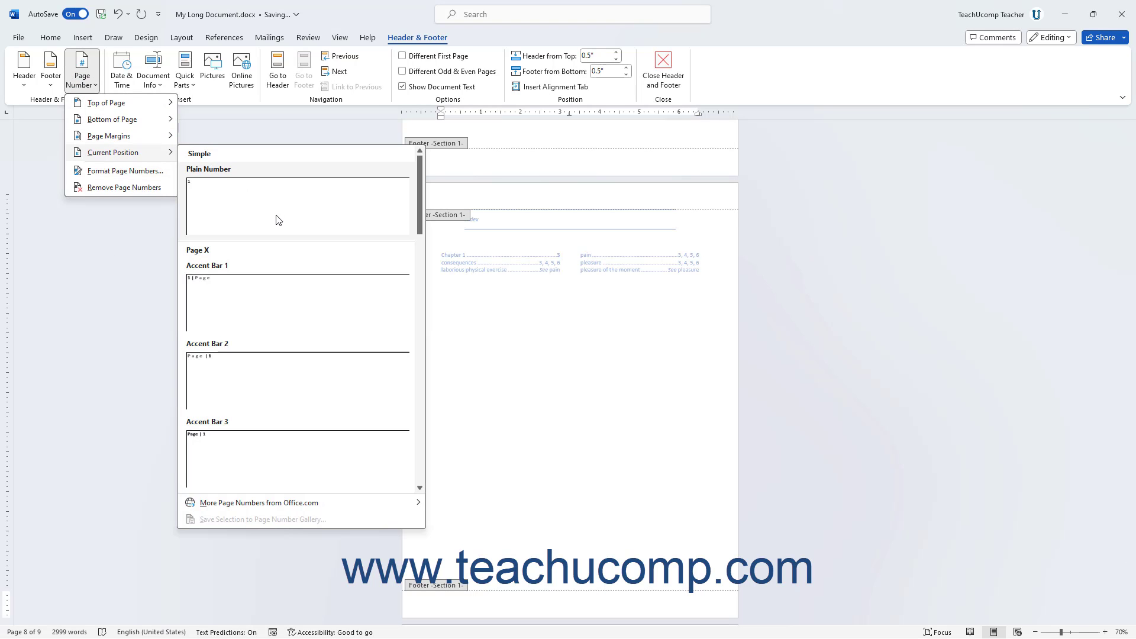
scroll(266, 414, "down", 2)
scroll(278, 432, "down", 5)
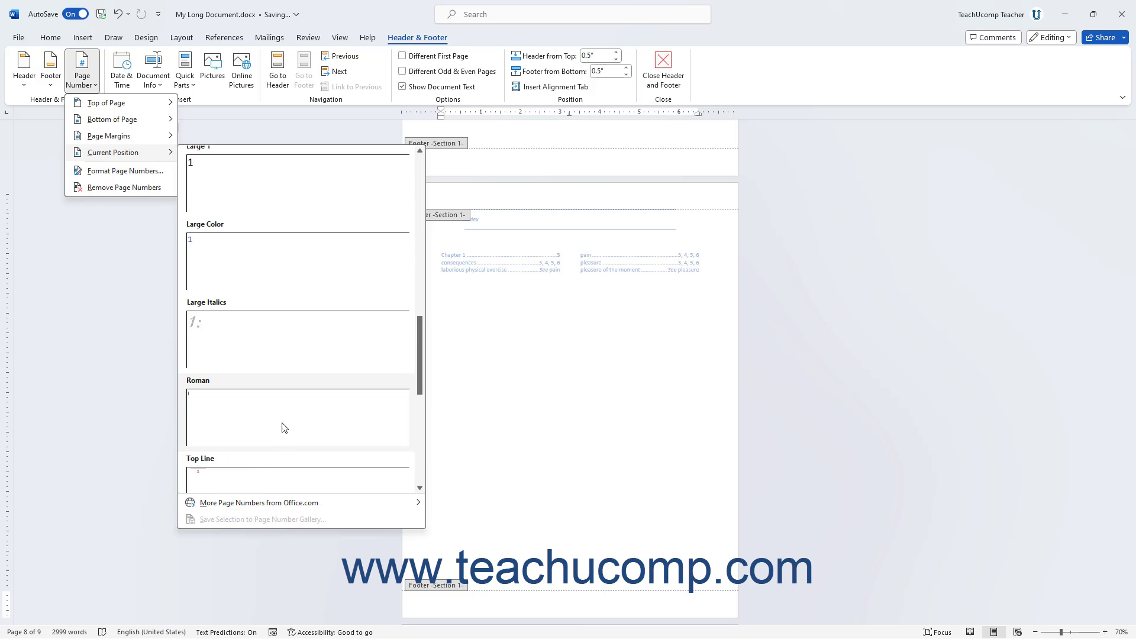
left_click(276, 270)
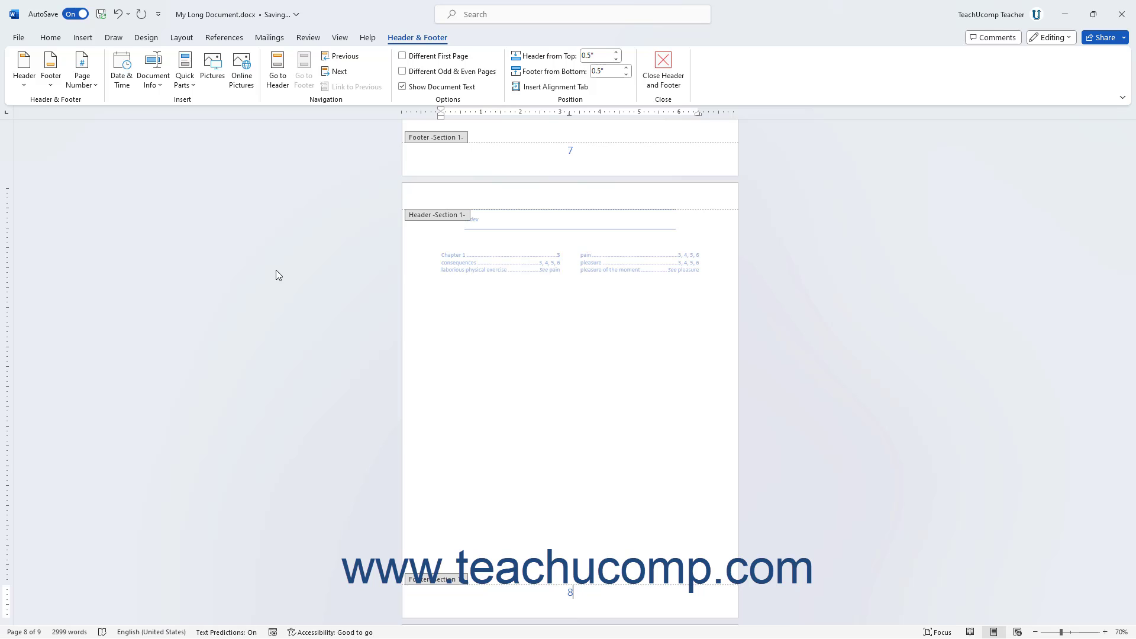
Open the page number format settings for the selected page 8 footer number and keep the 1, 2, 3, ... number format.
double_click(569, 593)
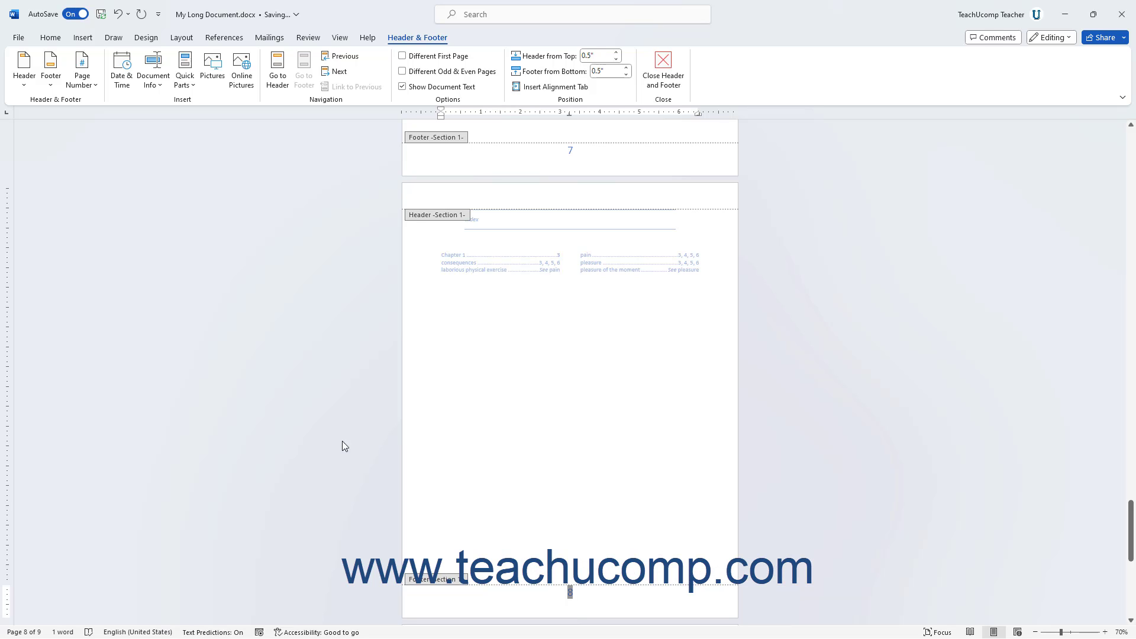
left_click(84, 85)
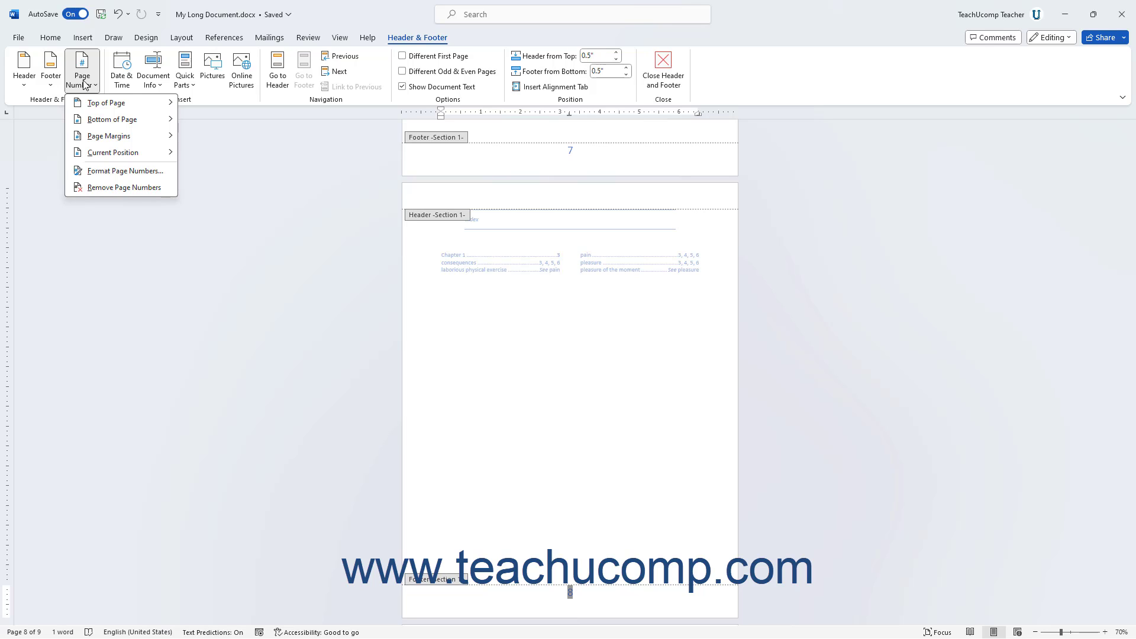
left_click(106, 171)
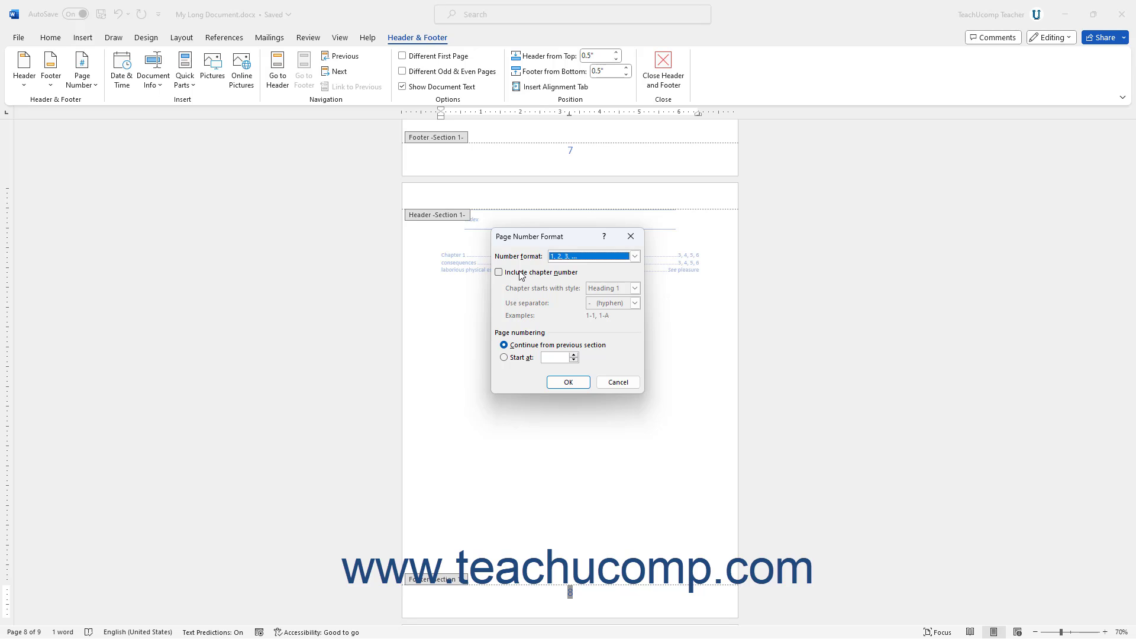
left_click(636, 257)
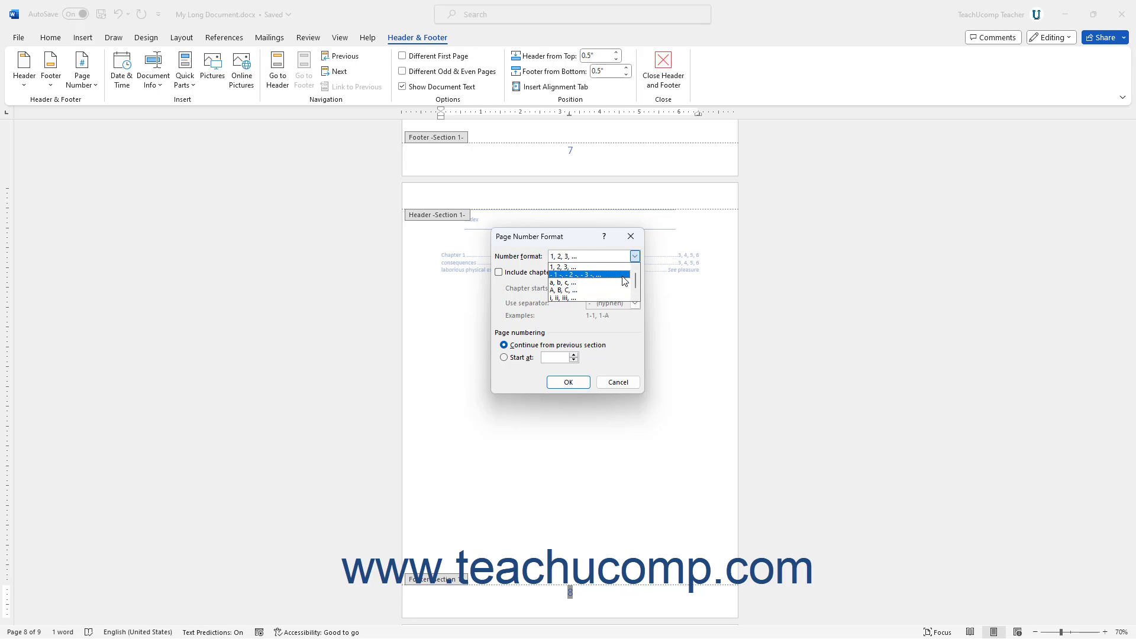
left_click(614, 269)
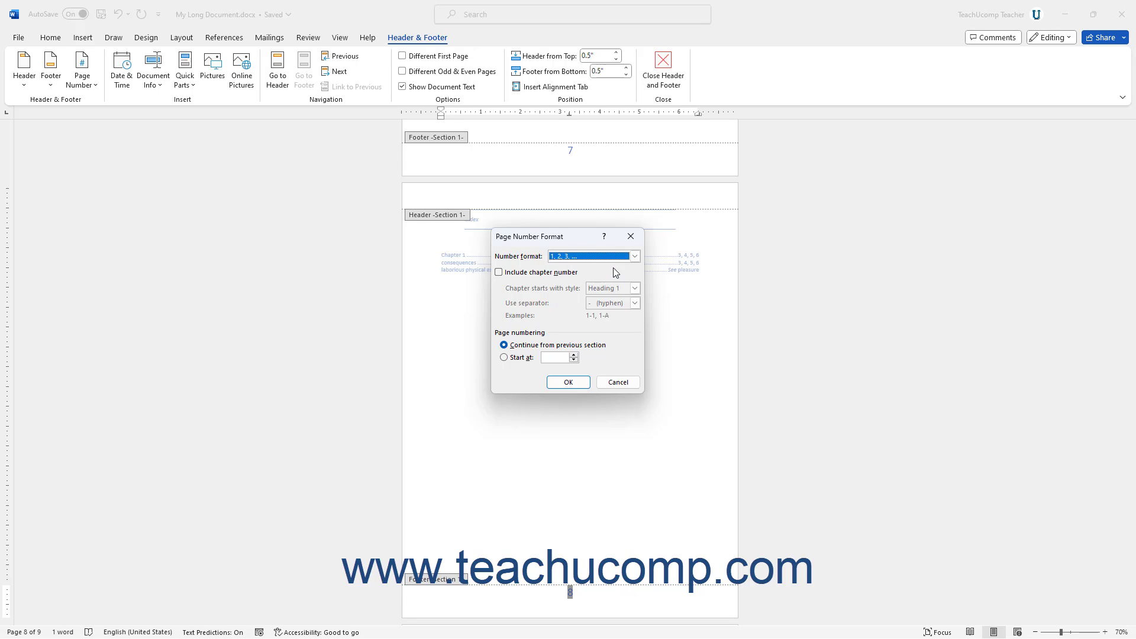
Try including the chapter number, look through its heading style and separator choices, and exclude it again.
left_click(561, 274)
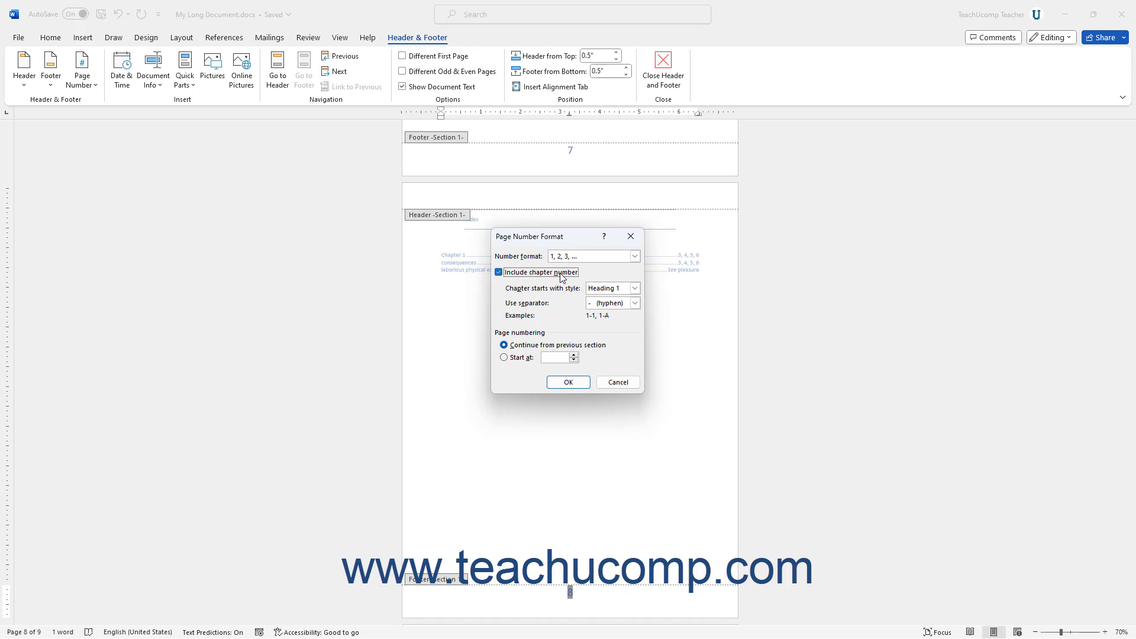
left_click(632, 290)
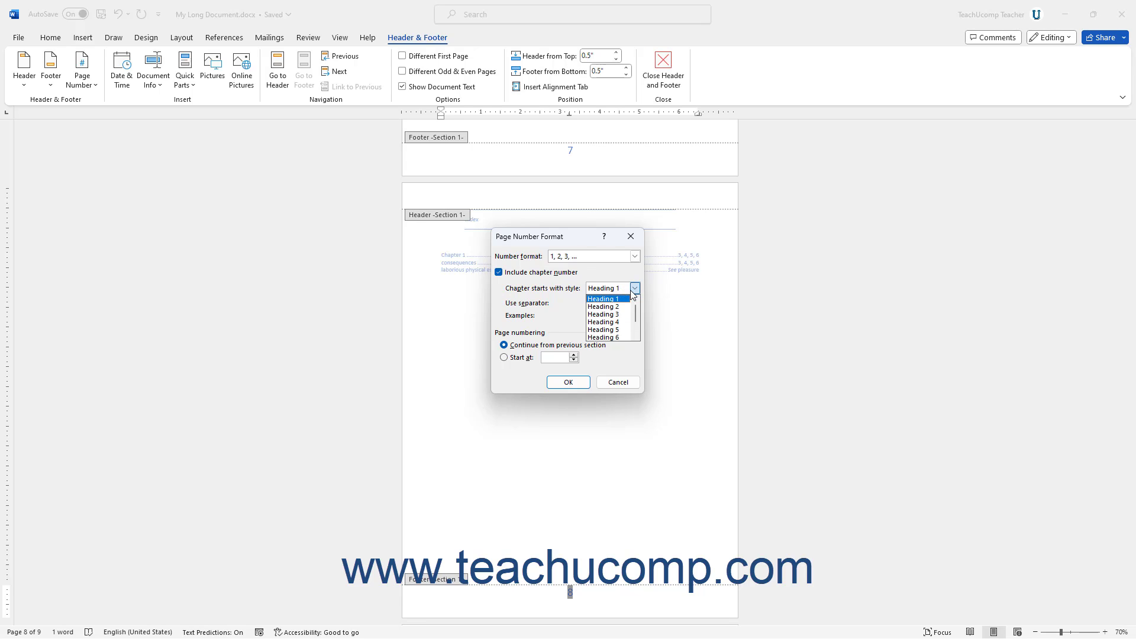
left_click(632, 290)
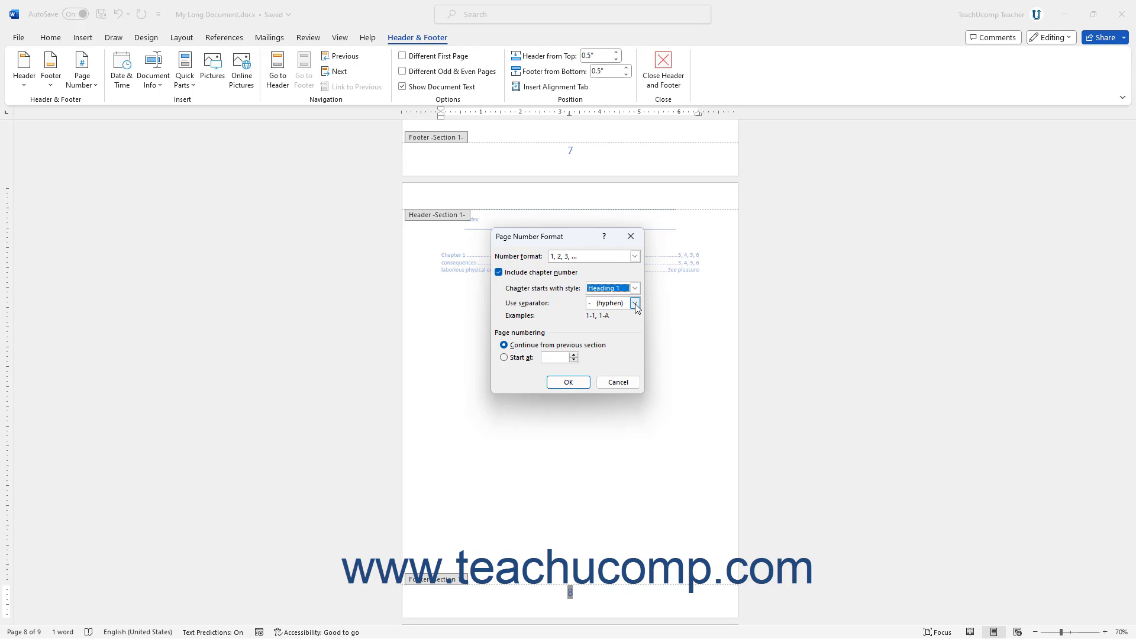
left_click(635, 304)
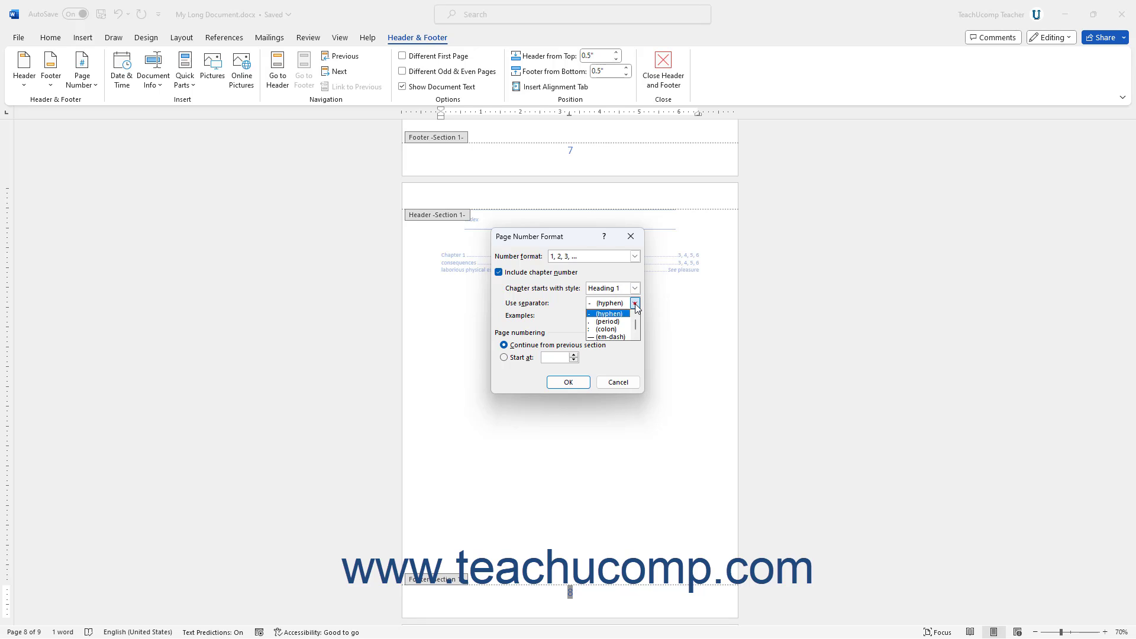
left_click(635, 304)
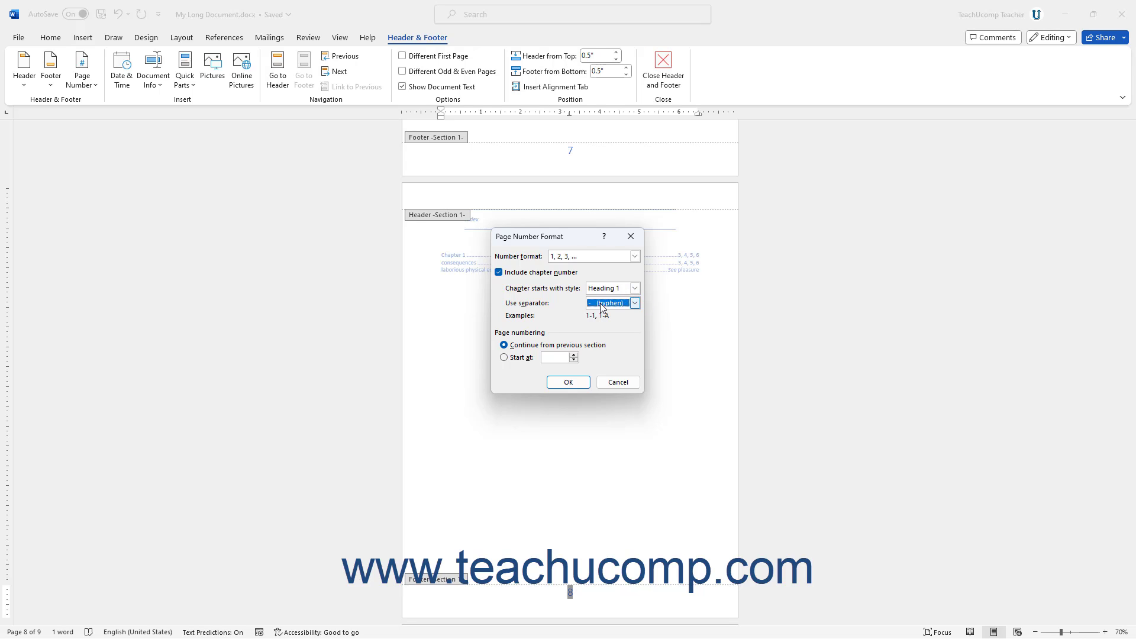
left_click(499, 274)
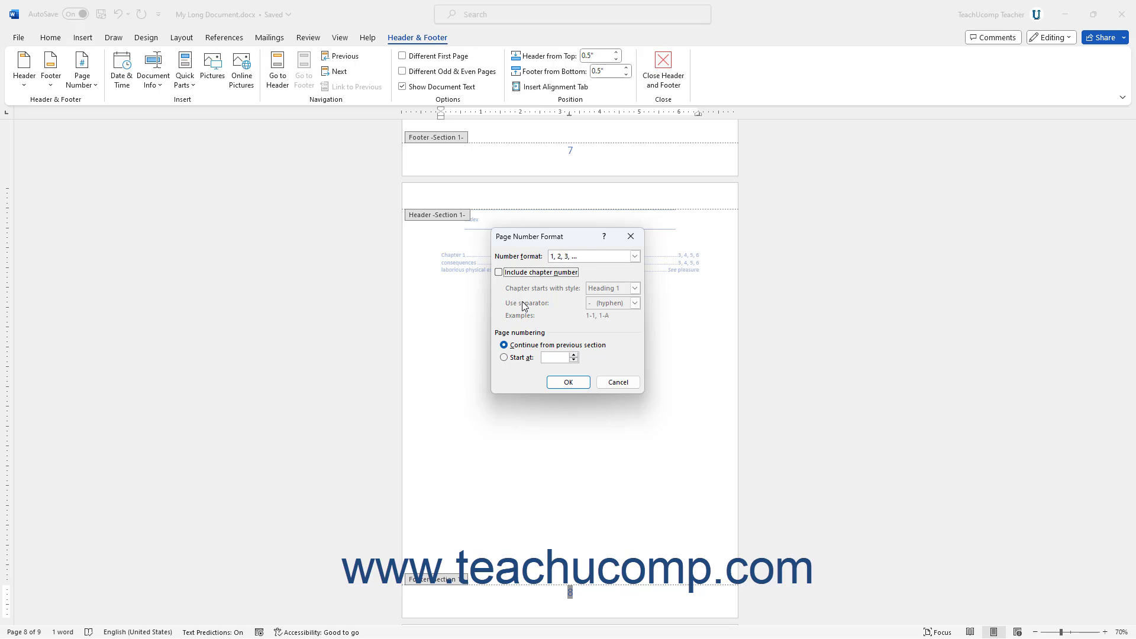
Try a custom starting page number, then set the numbering to continue from the previous section and apply the format.
left_click(528, 358)
left_click(560, 358)
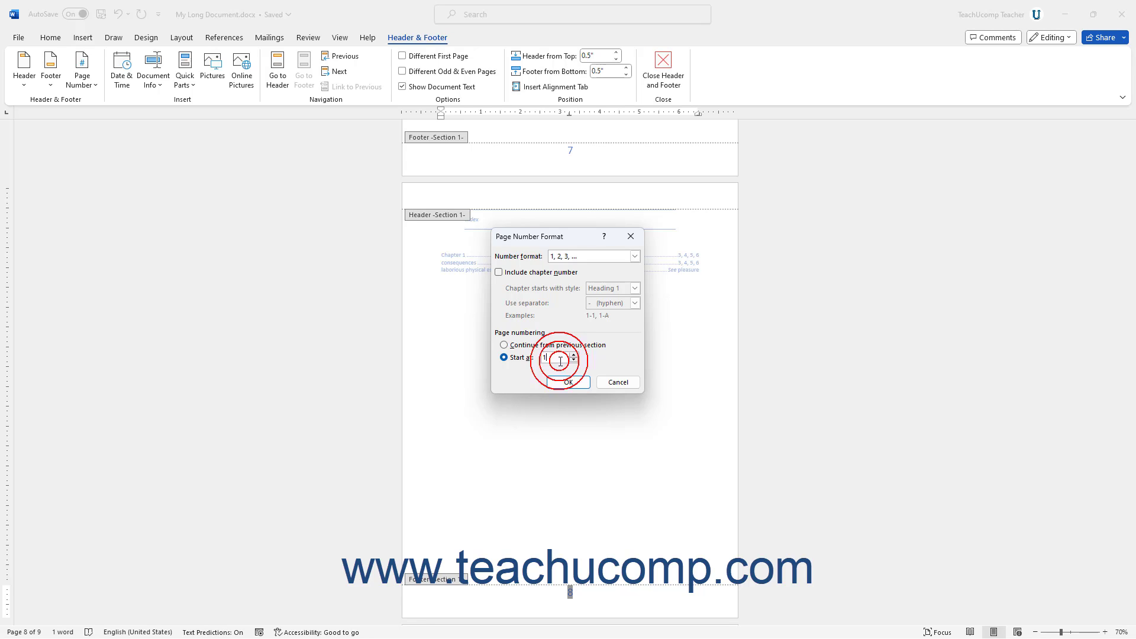
left_click(505, 346)
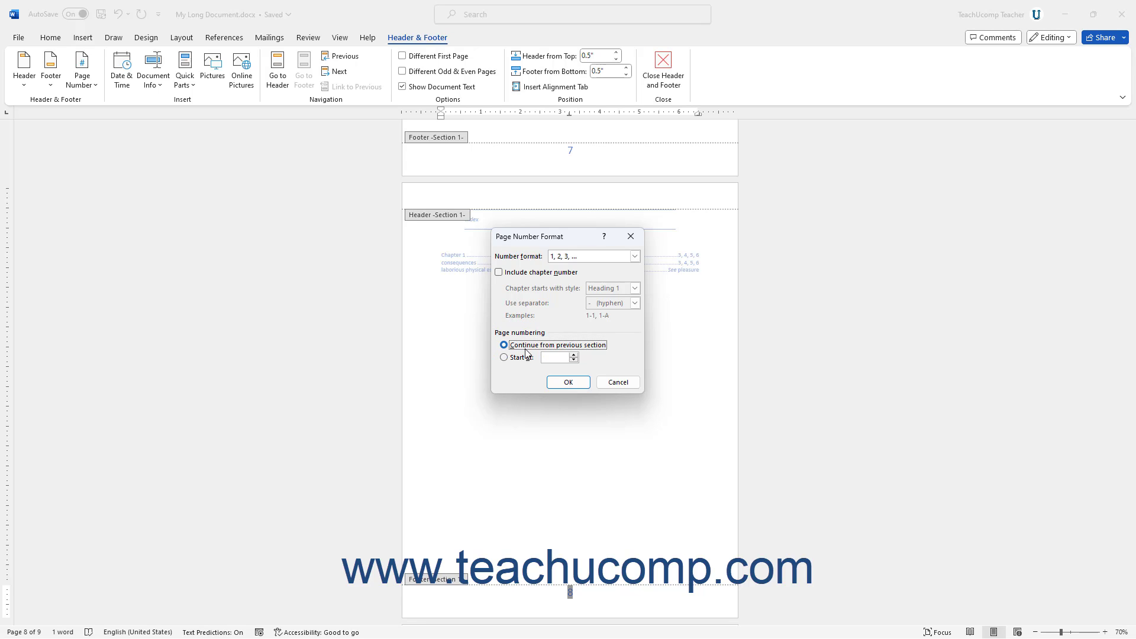
left_click(565, 383)
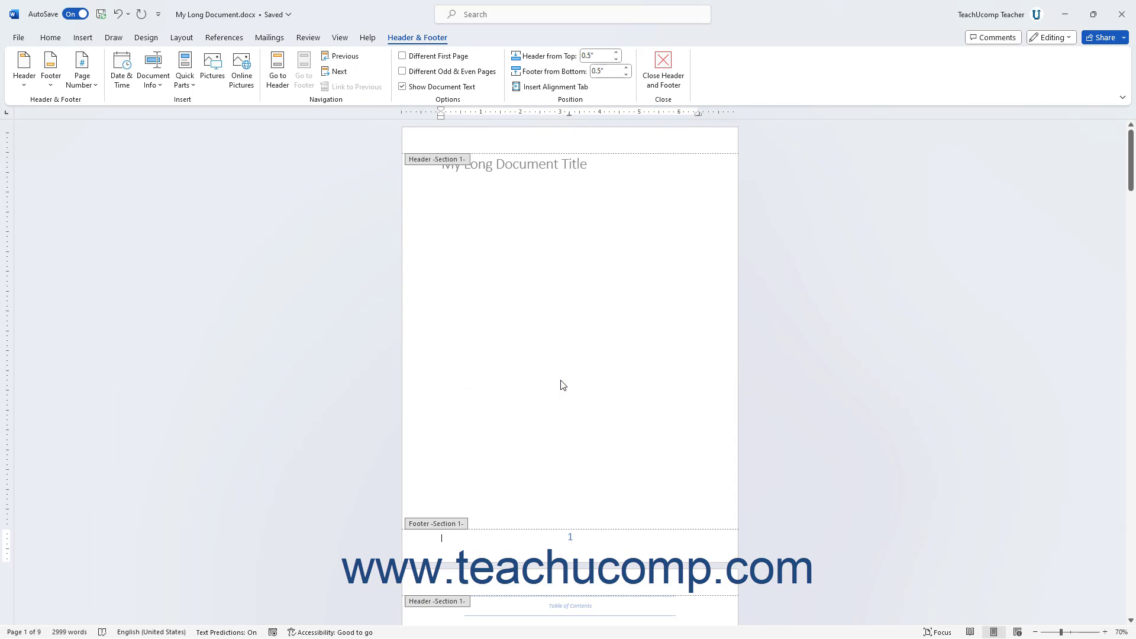
Insert an automatically updating date in the "Friday, March 1, 2024" format at the start of the page 1 footer.
scroll(560, 378, "down", 1)
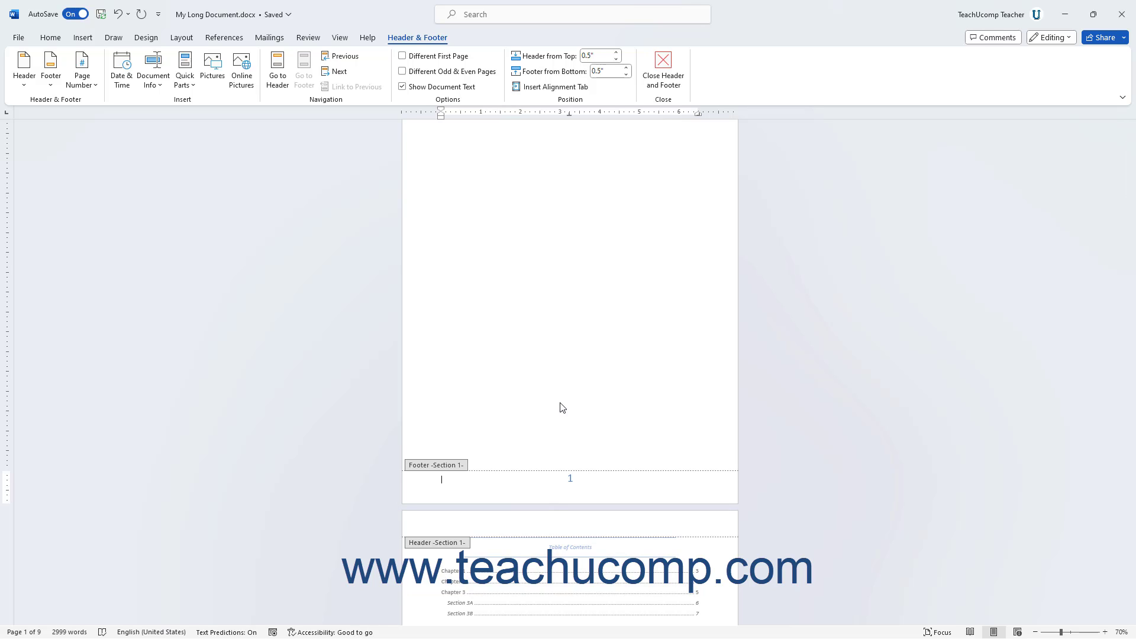
left_click(125, 85)
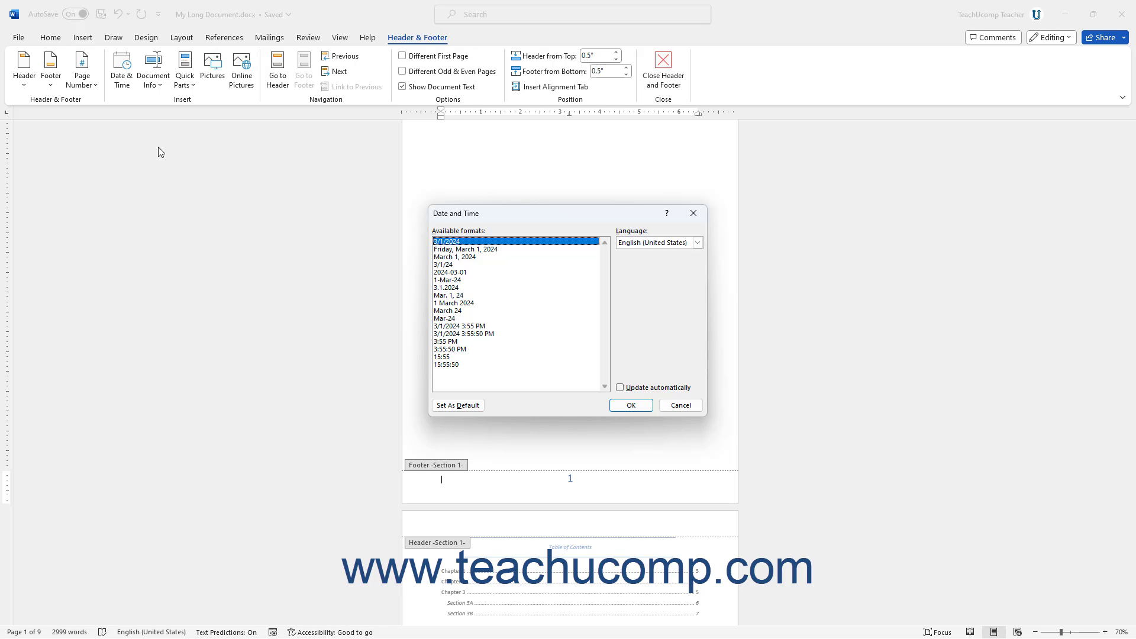
left_click(471, 250)
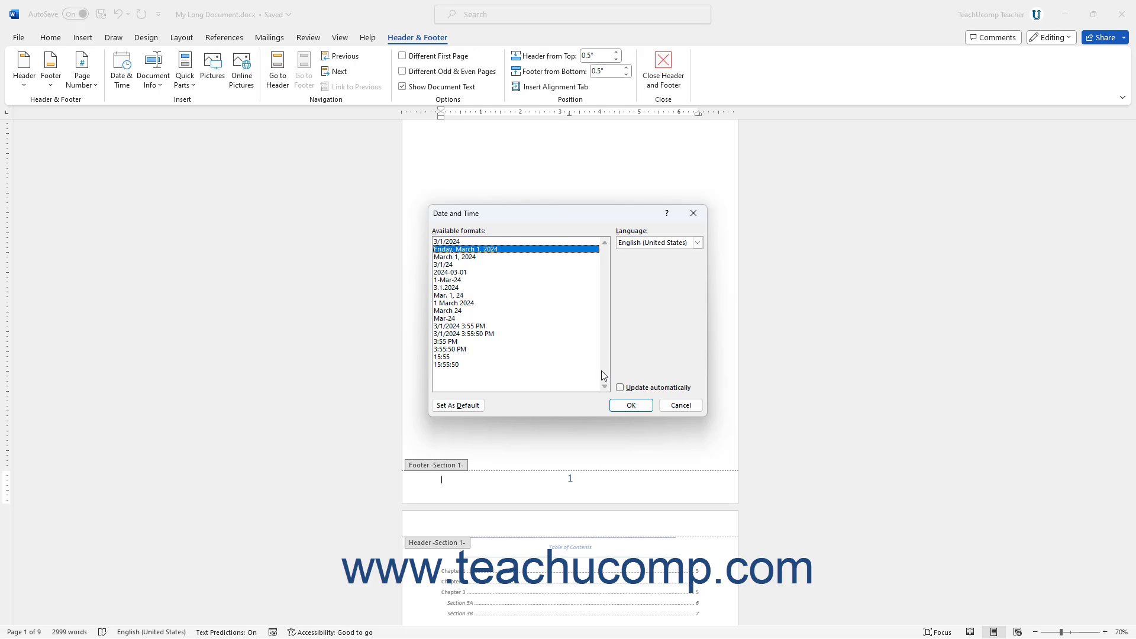
left_click(620, 388)
left_click(616, 408)
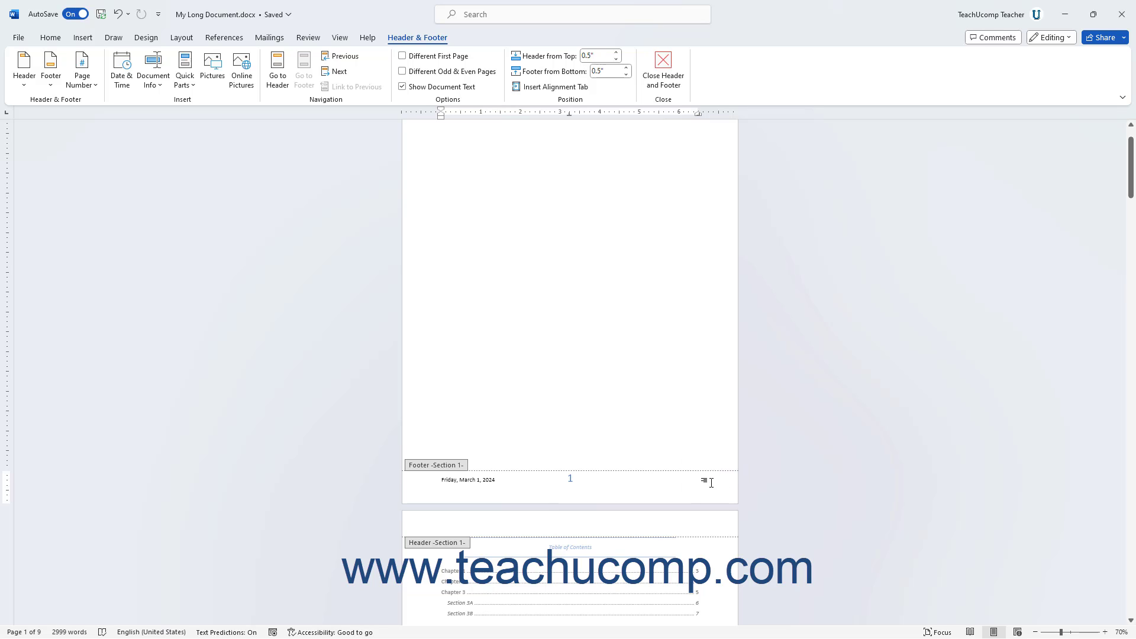
Insert an Author field from the (All) category with format (none) at the right end of the page 1 footer.
left_click(160, 80)
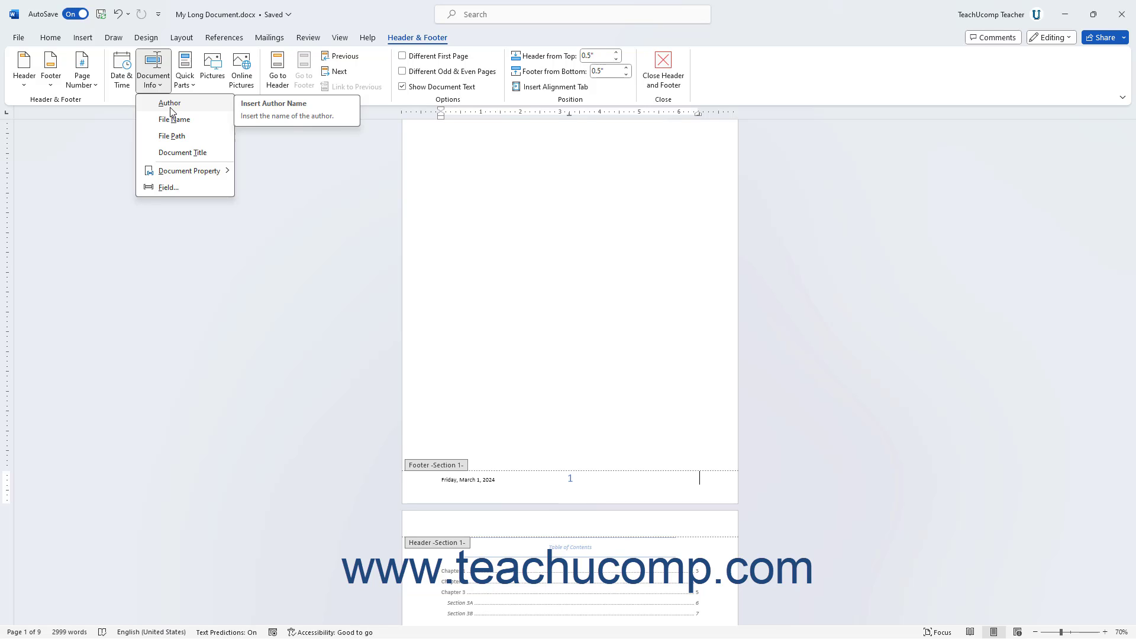
mouse_move(197, 172)
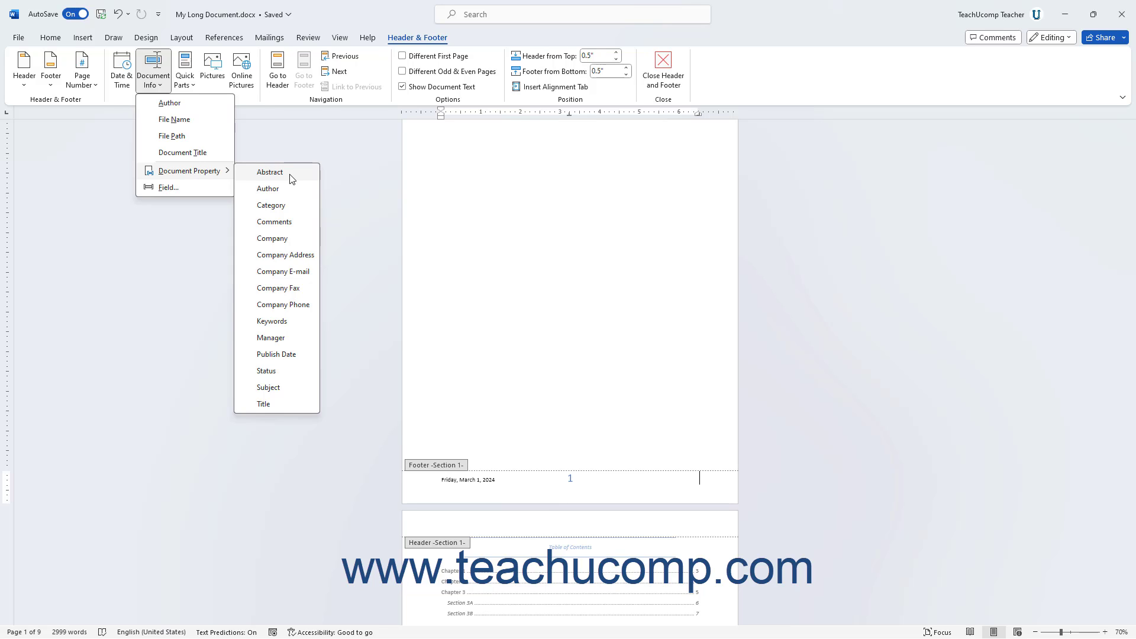
left_click(199, 192)
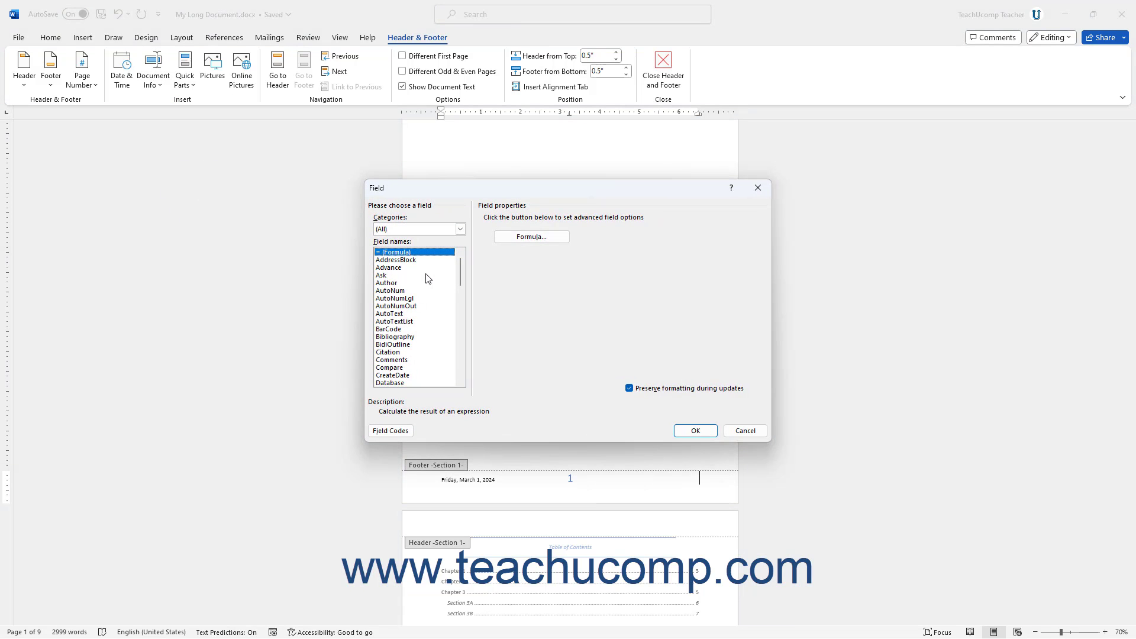
left_click(460, 230)
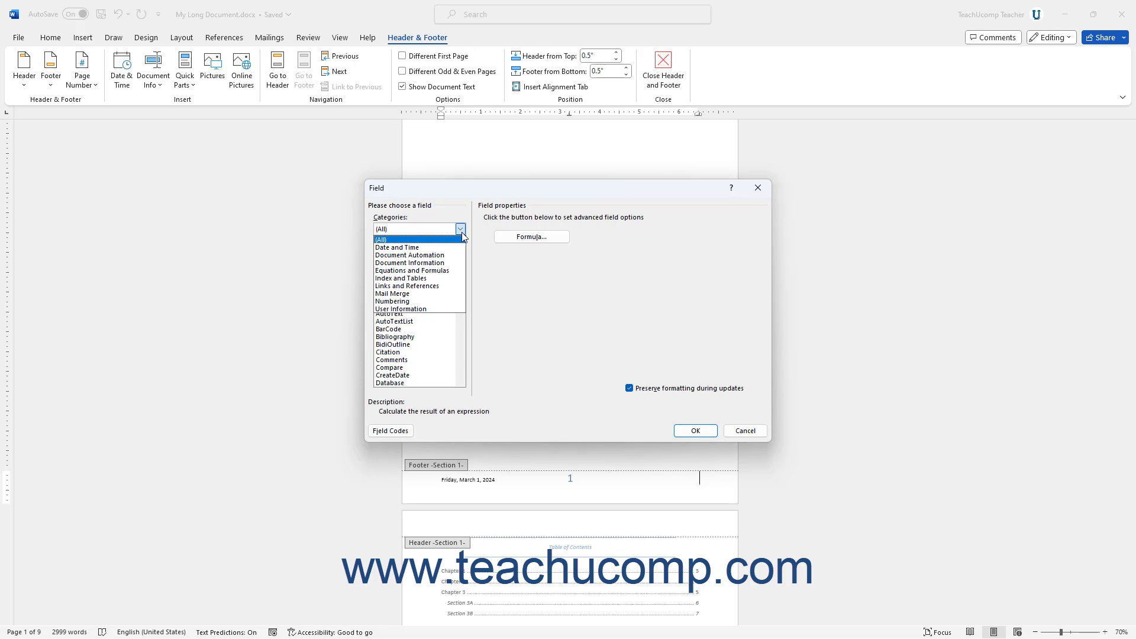
left_click(434, 240)
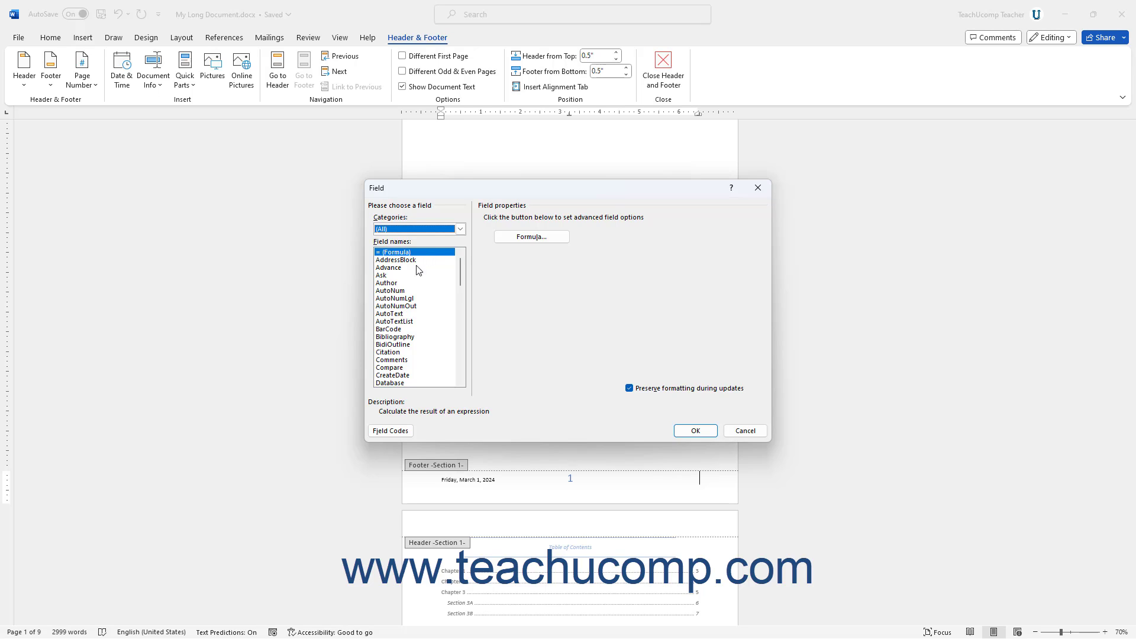
left_click(389, 284)
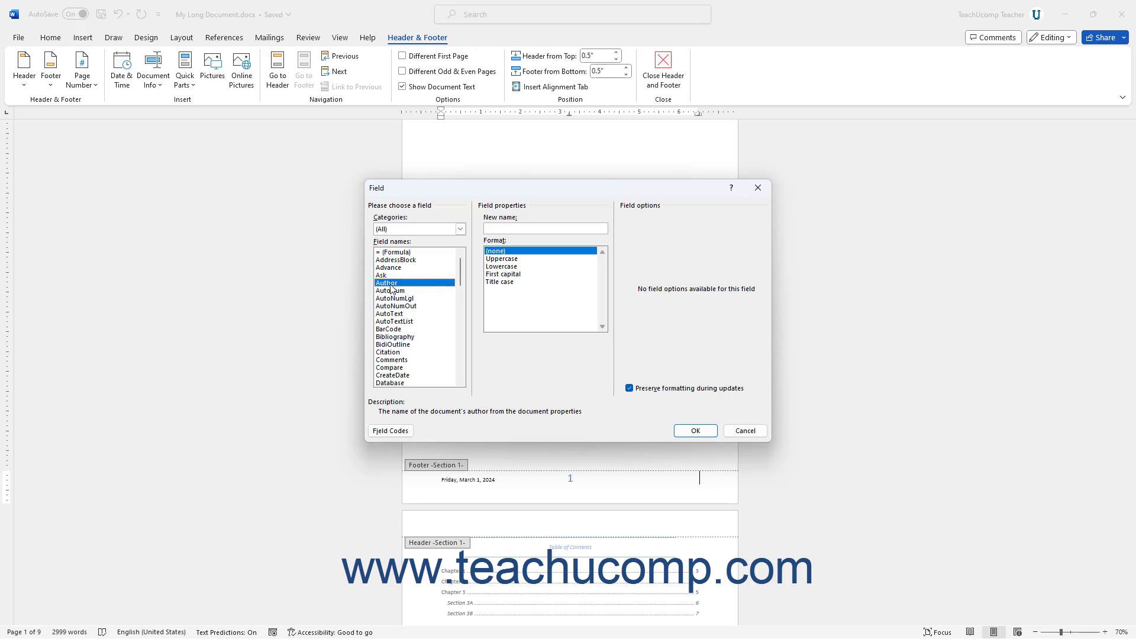
left_click(499, 254)
left_click(696, 431)
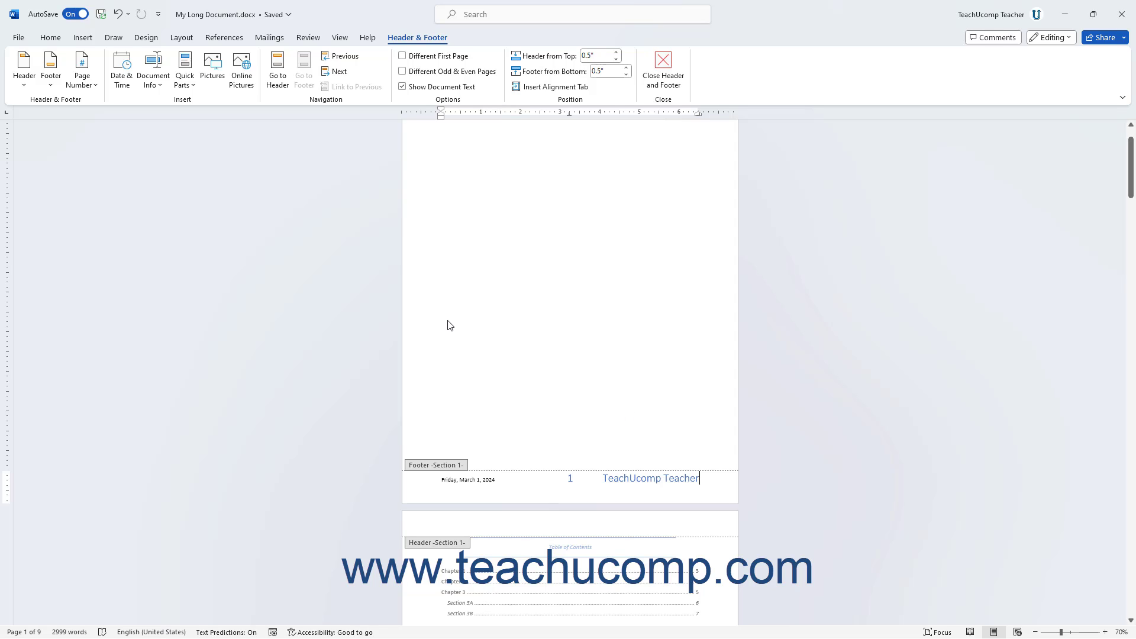
Insert the Pg. Number 1 building block from the Building Blocks Organizer into the page 1 header.
left_click(191, 88)
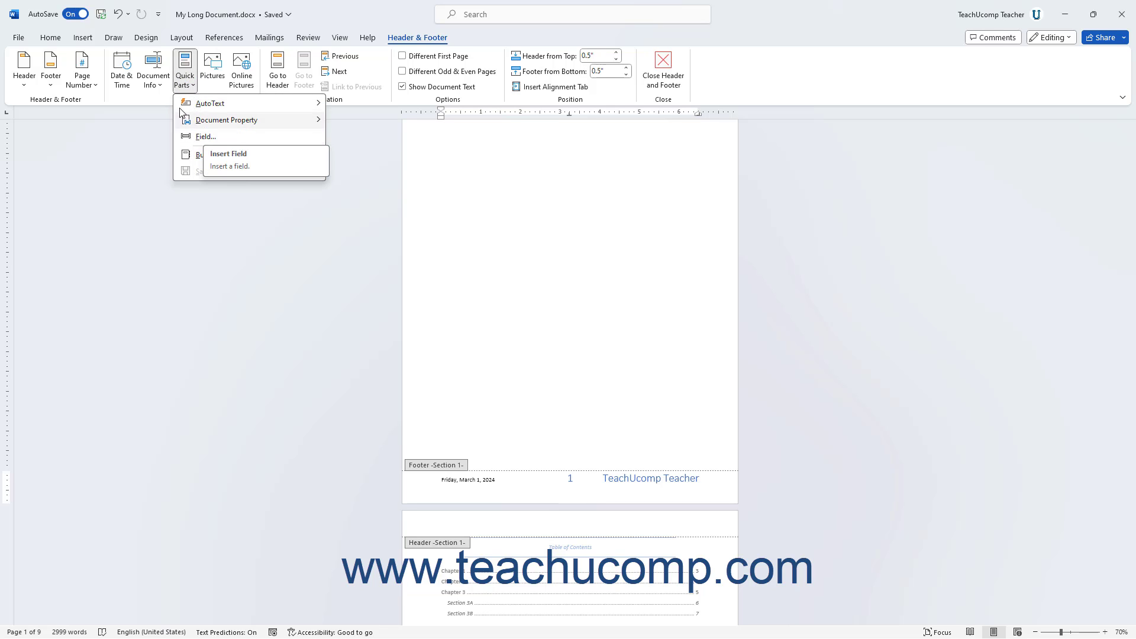
left_click(186, 84)
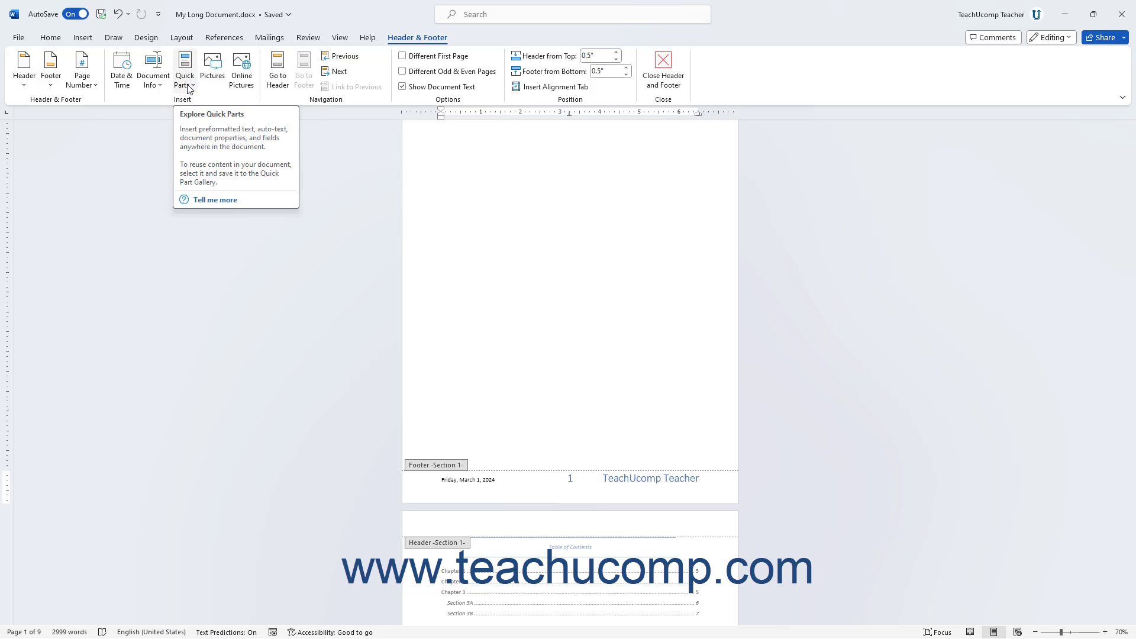
scroll(597, 234, "up", 2)
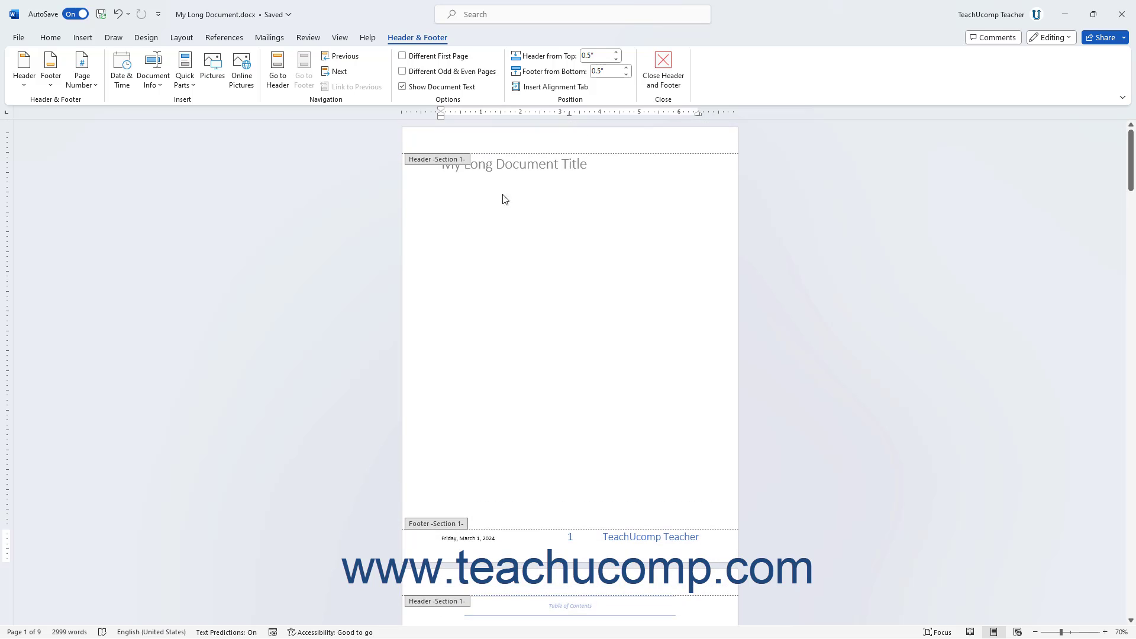
left_click(454, 140)
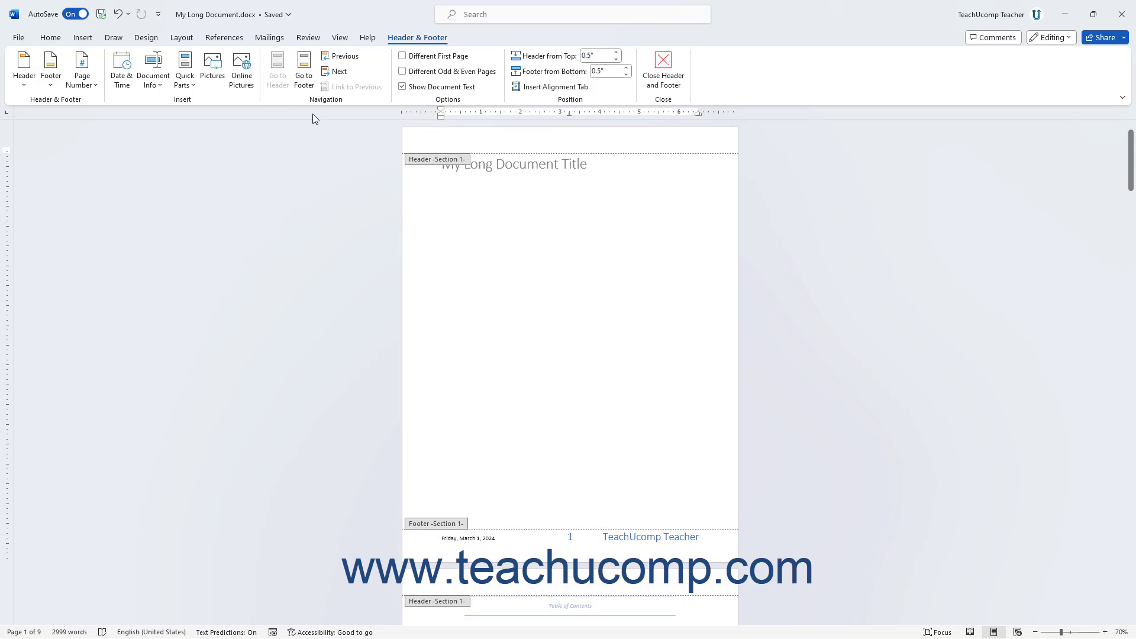
left_click(191, 84)
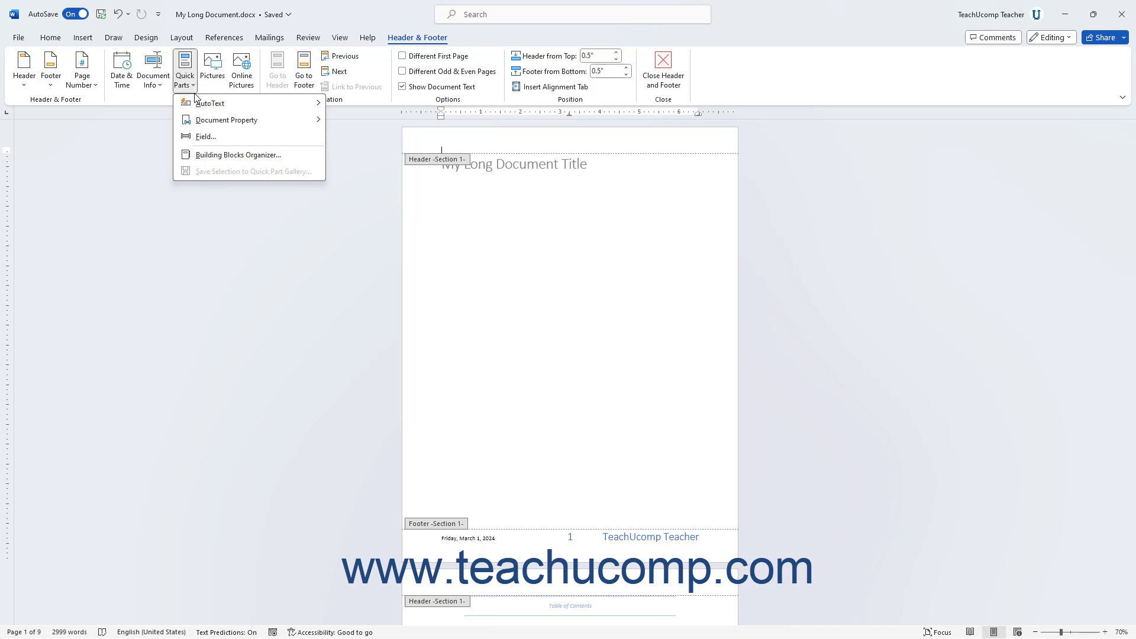
mouse_move(203, 106)
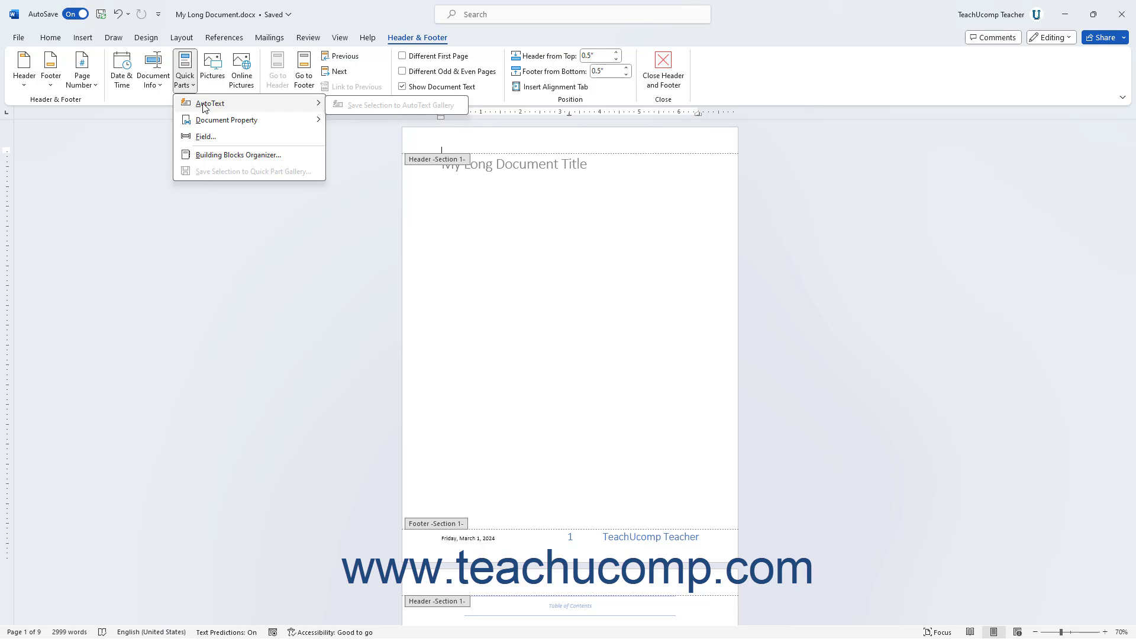
left_click(227, 155)
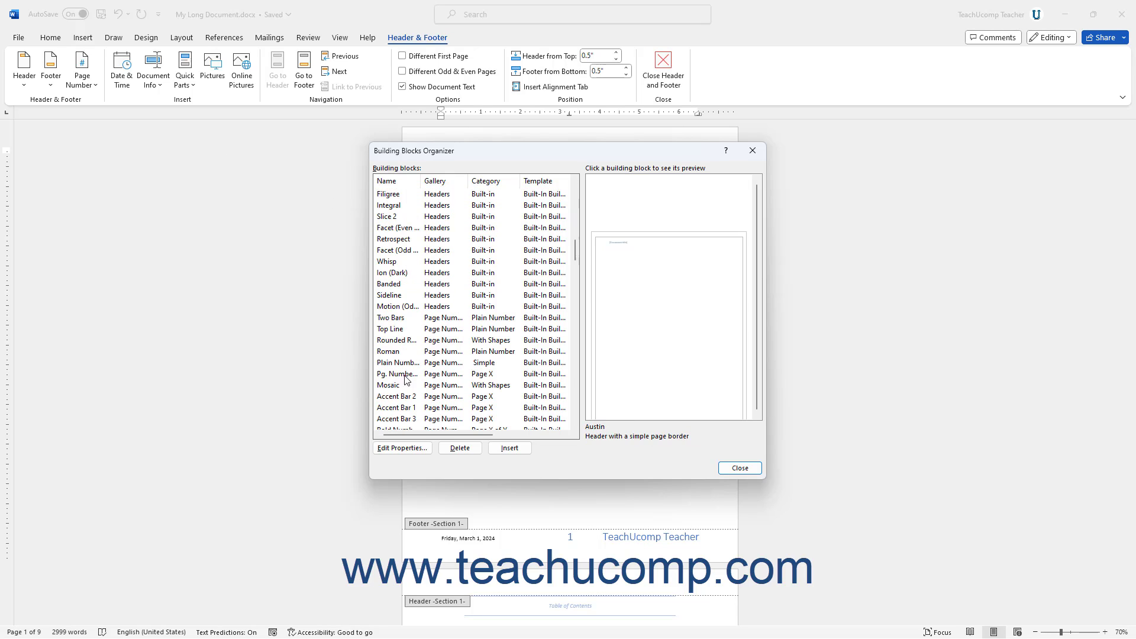
left_click(405, 377)
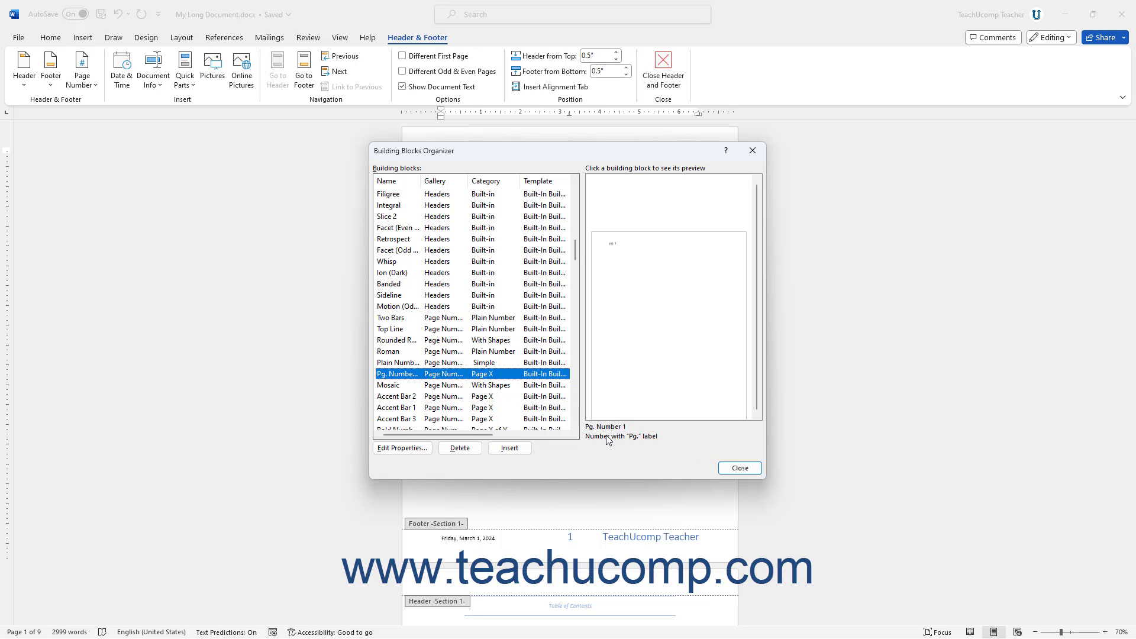
left_click(513, 450)
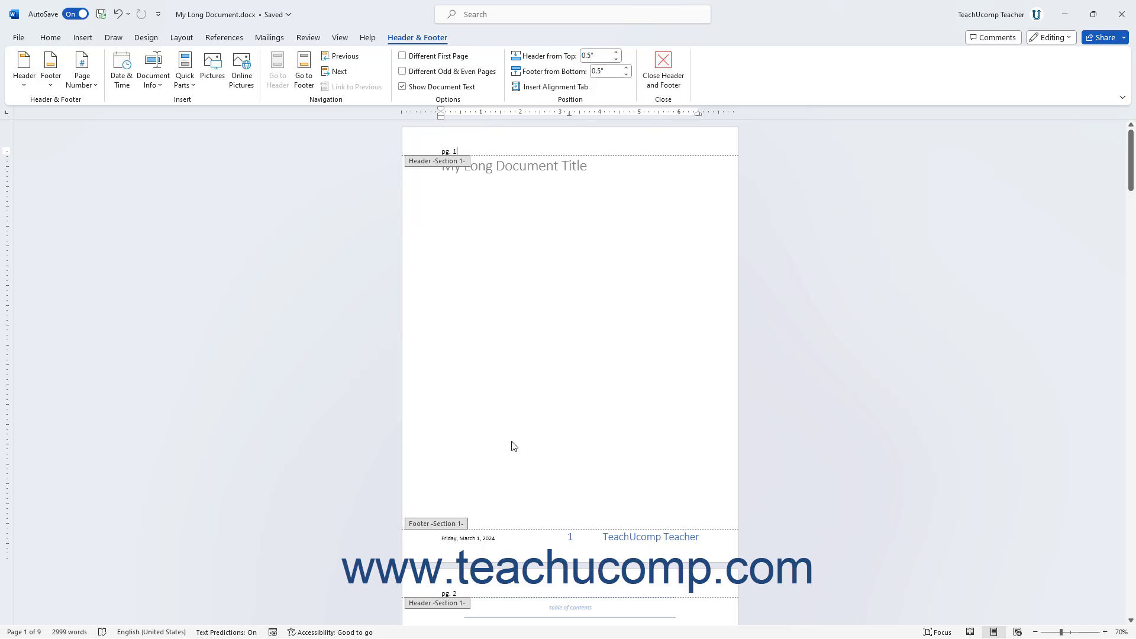
Delete the page number building block from the page 1 header.
triple_click(458, 150)
key("Delete")
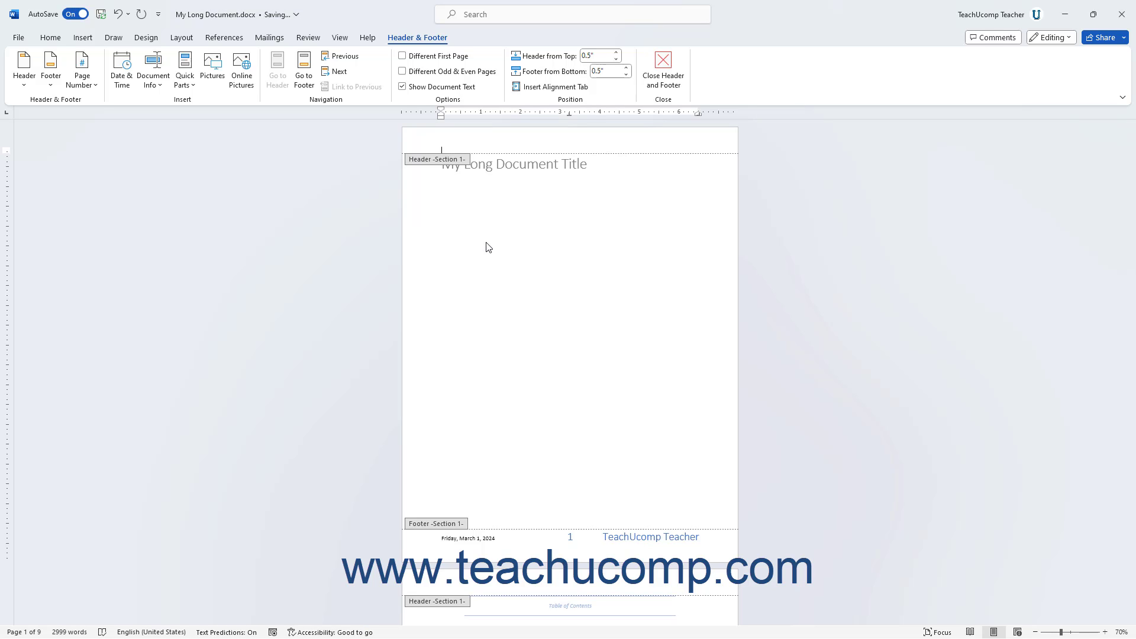
Try inserting the picture file EAST.png into the page 1 header, and remove it again.
left_click(221, 79)
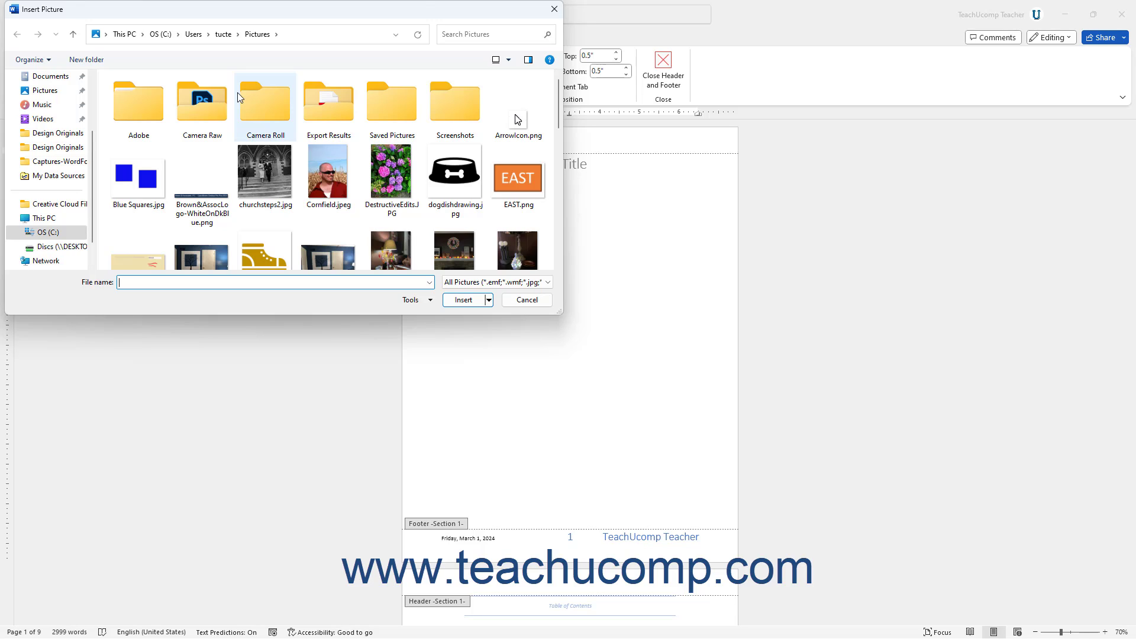
left_click(510, 183)
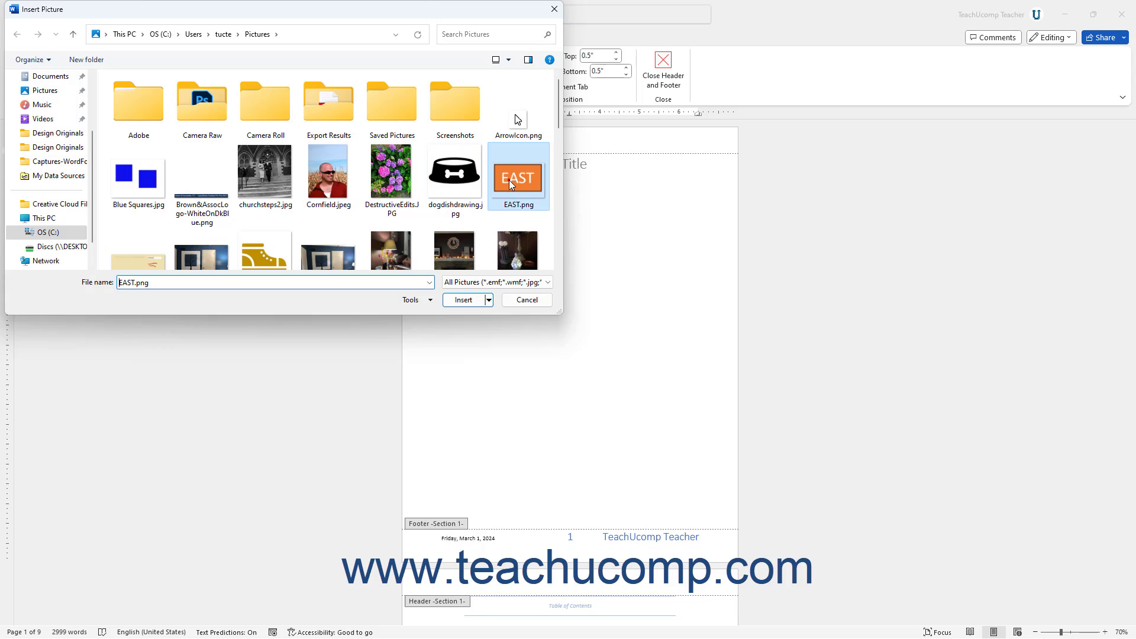
left_click(464, 301)
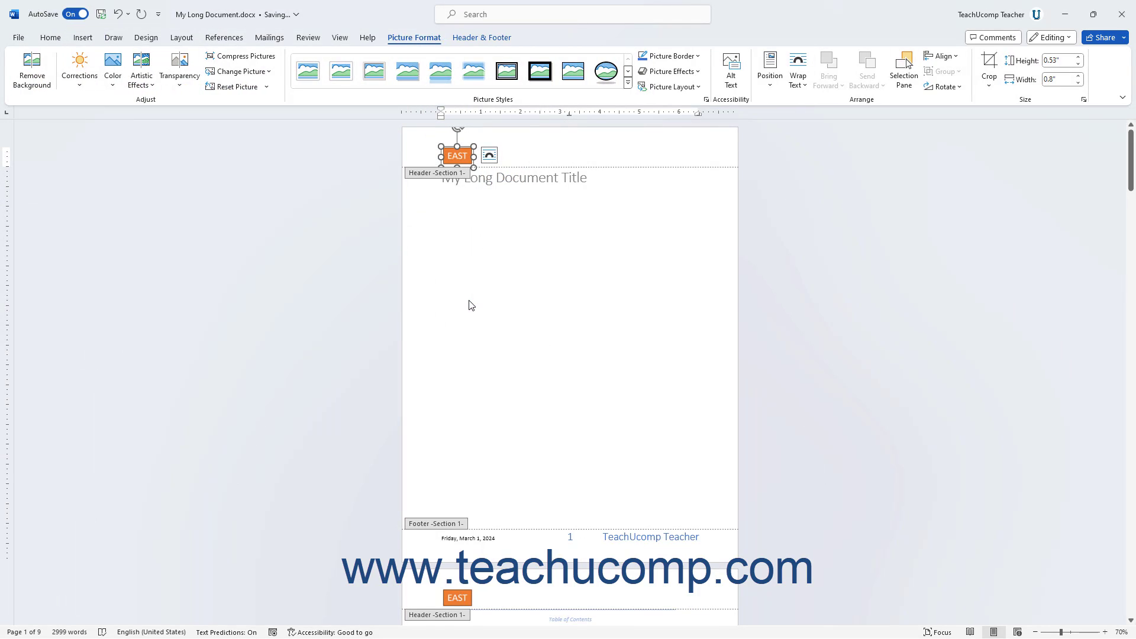
key("Delete")
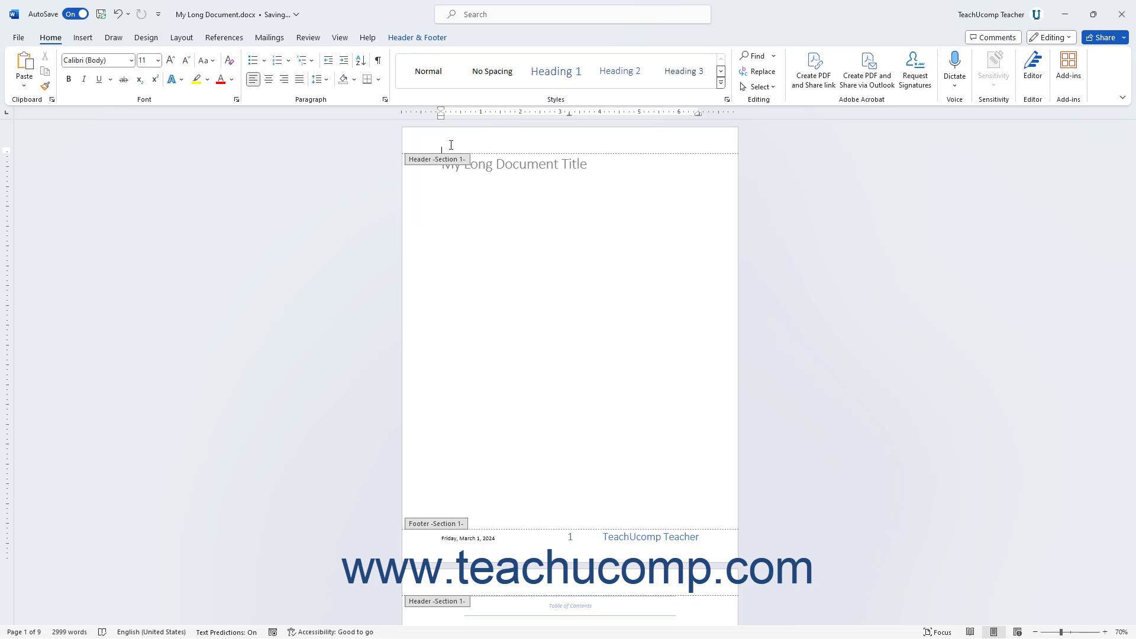
Try inserting an online picture of a yellow-red apple from the Apple category into the page 1 header, and delete it again.
left_click(385, 39)
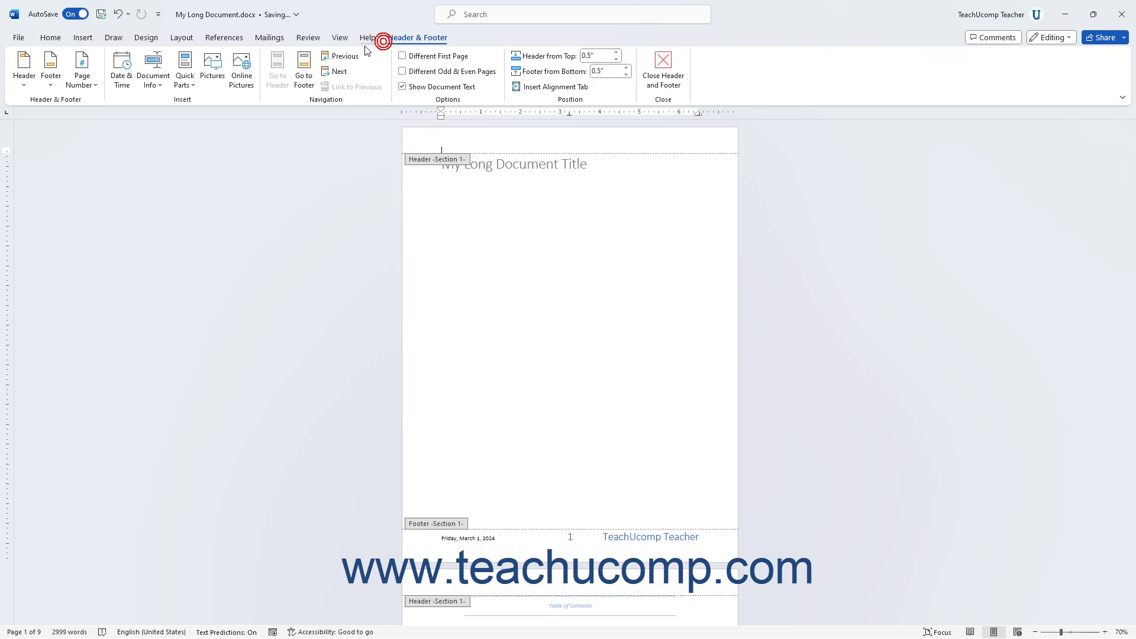
left_click(242, 70)
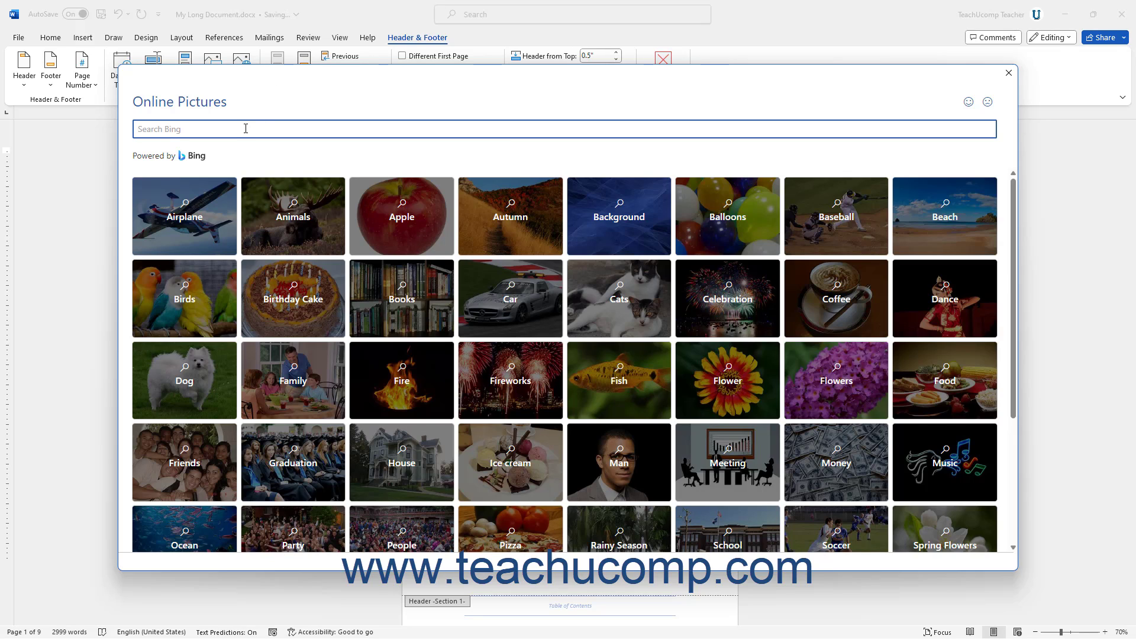
left_click(402, 238)
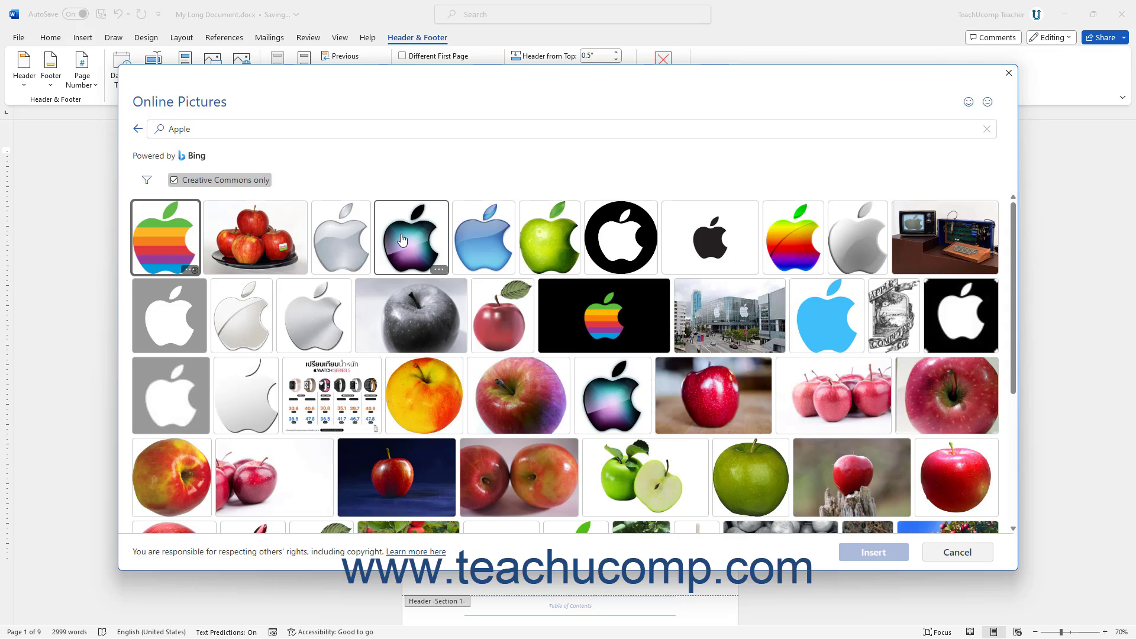
left_click(426, 384)
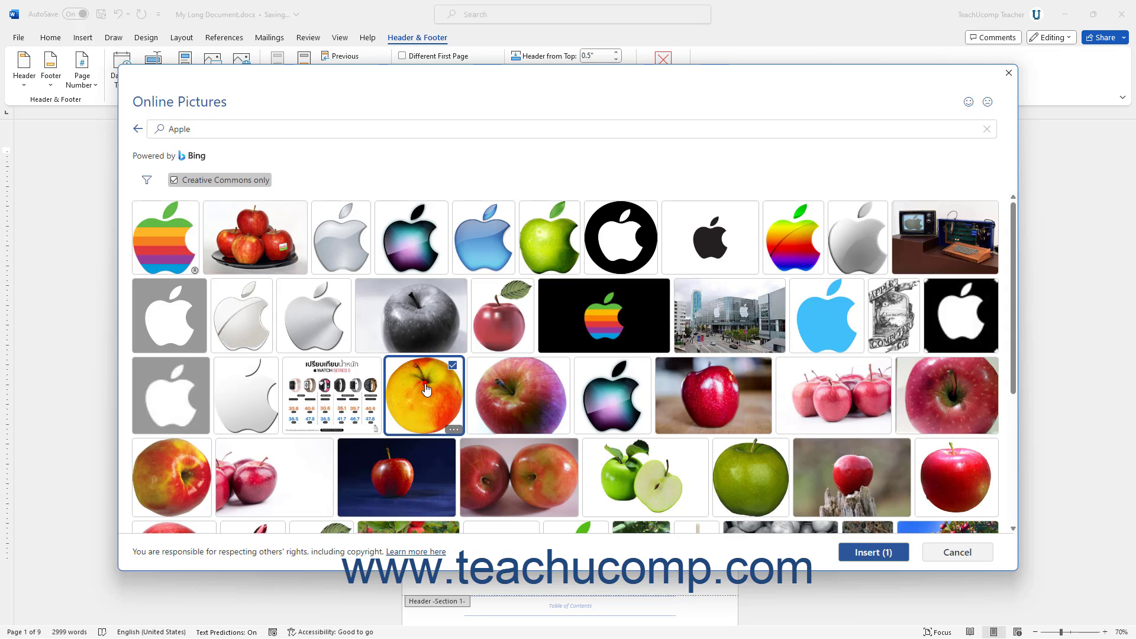
left_click(855, 554)
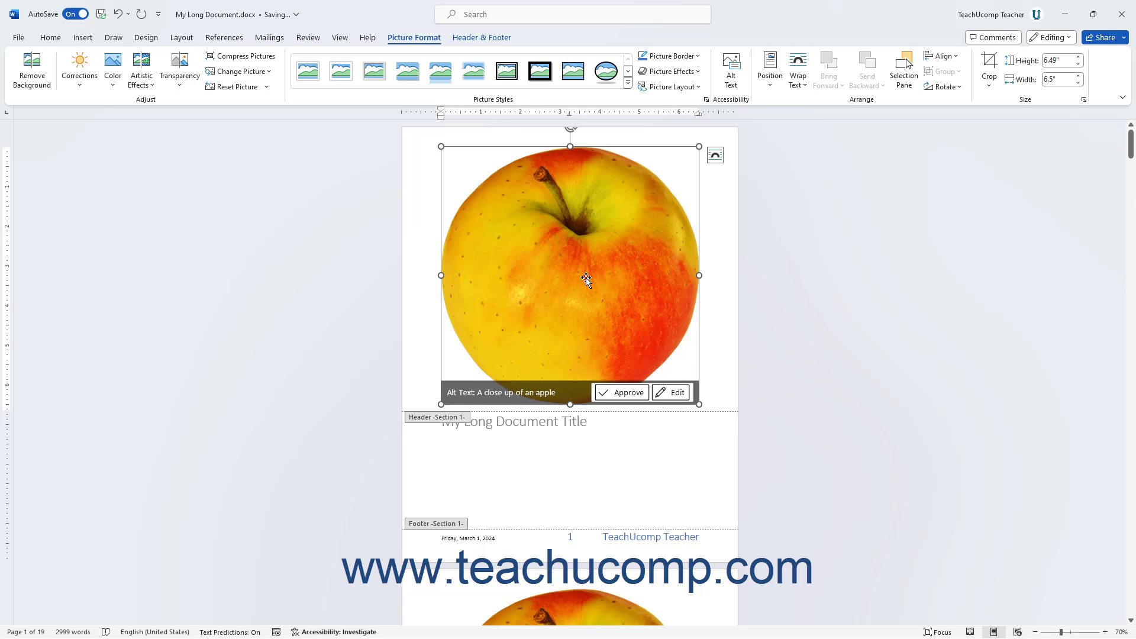
key("Delete")
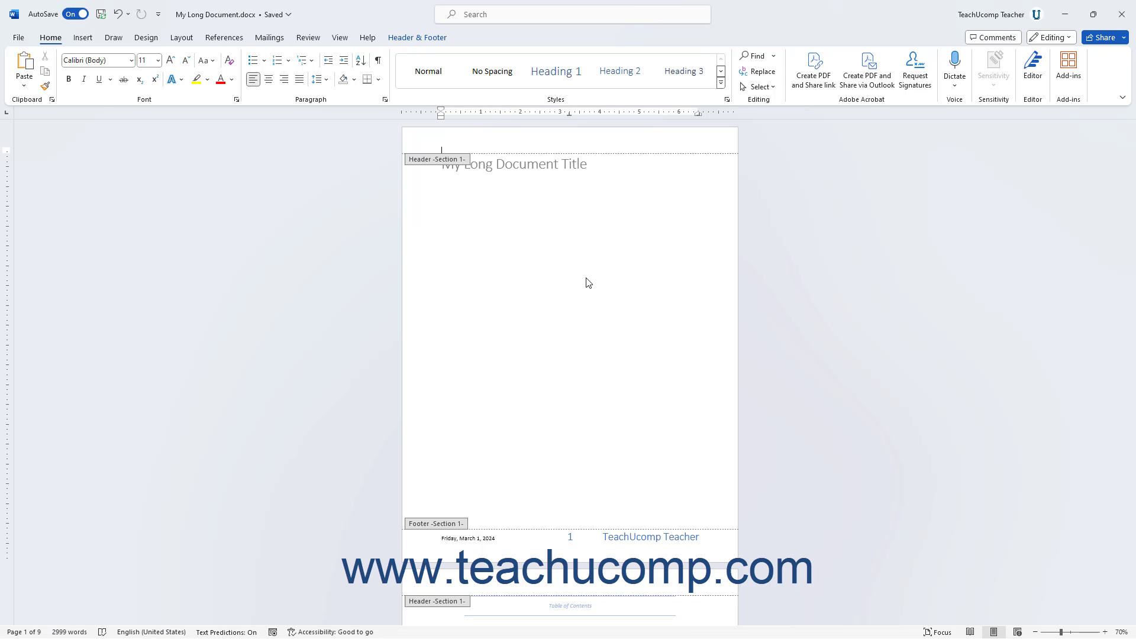
Turn on a different first page for the Section 1 header and footer.
left_click(421, 41)
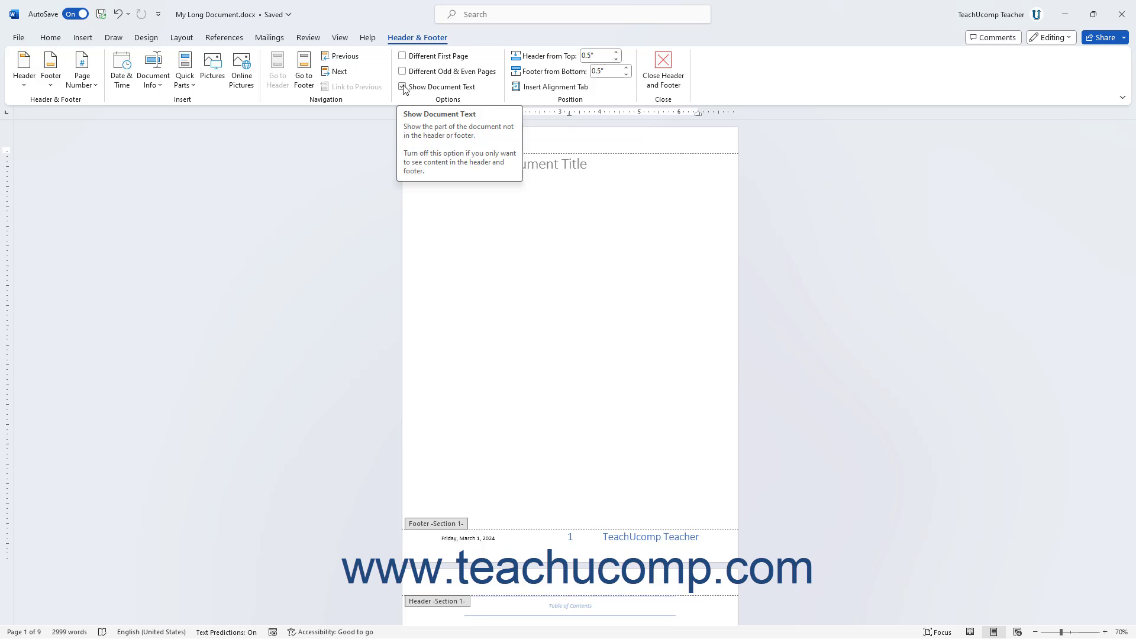
left_click(403, 58)
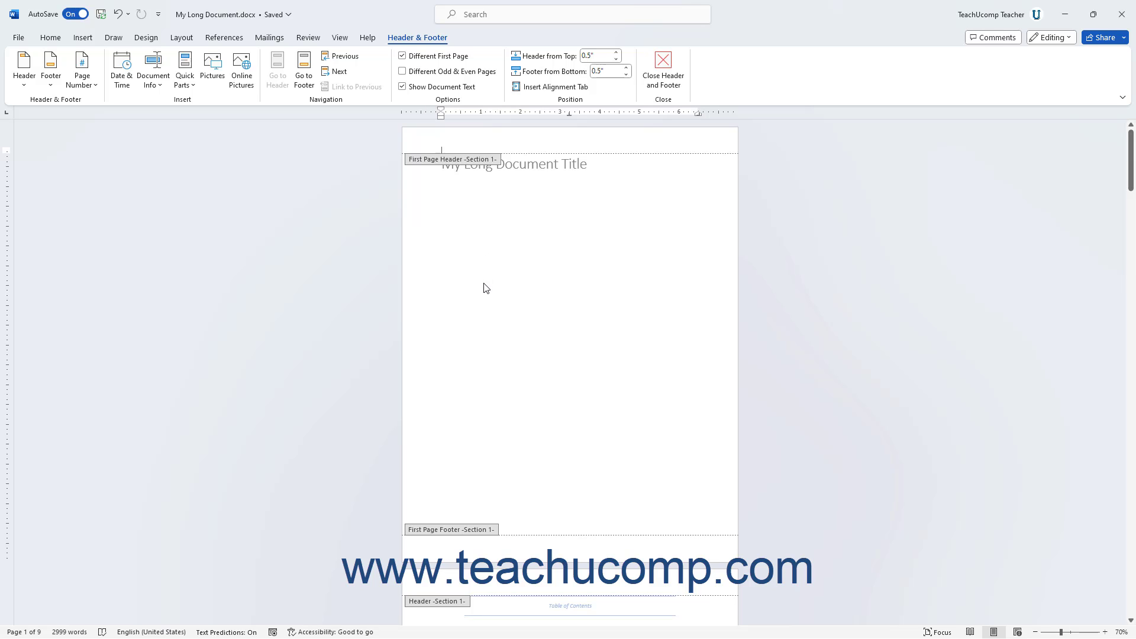
scroll(486, 289, "down", 5)
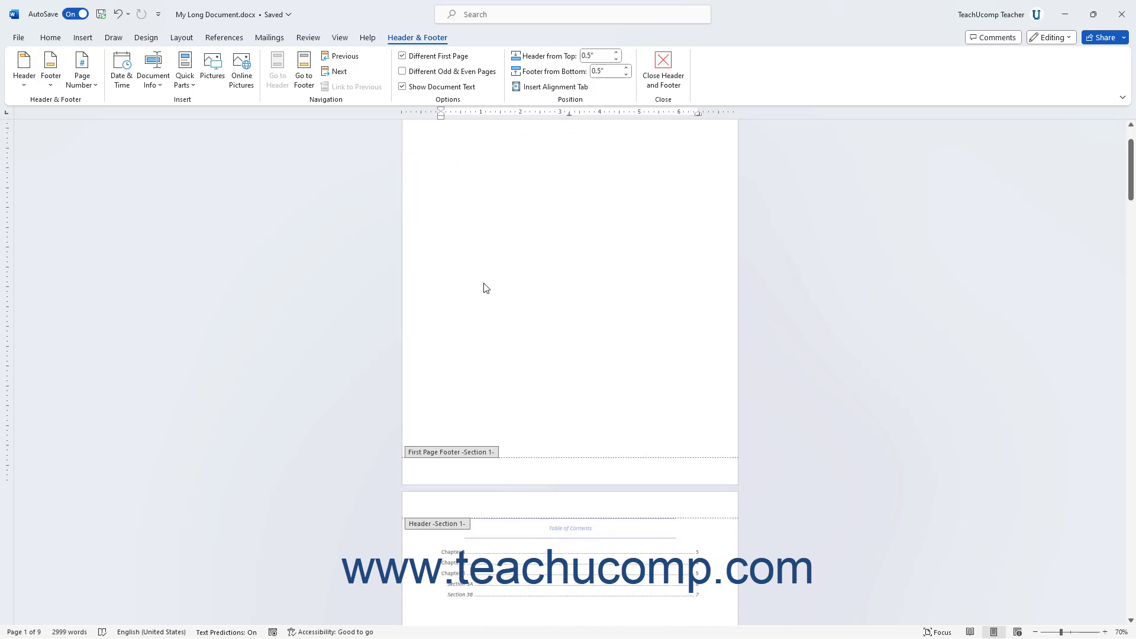
scroll(484, 288, "down", 4)
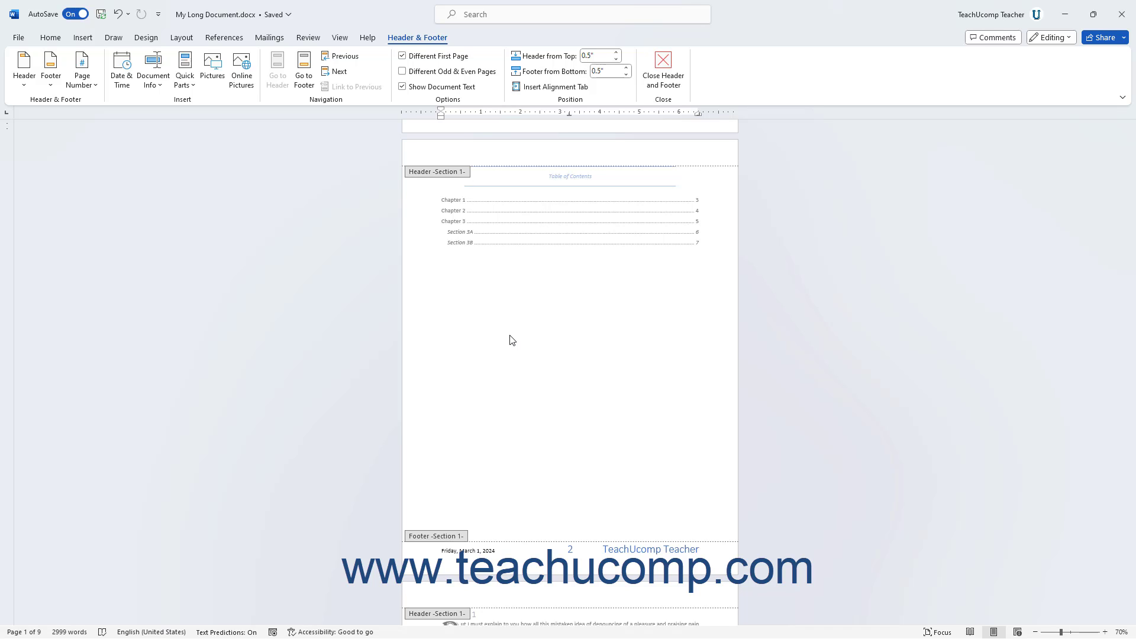
Try a distance of 0.8" from the page bottom for the page 2 footer, and restore it to 0.5".
left_click(509, 553)
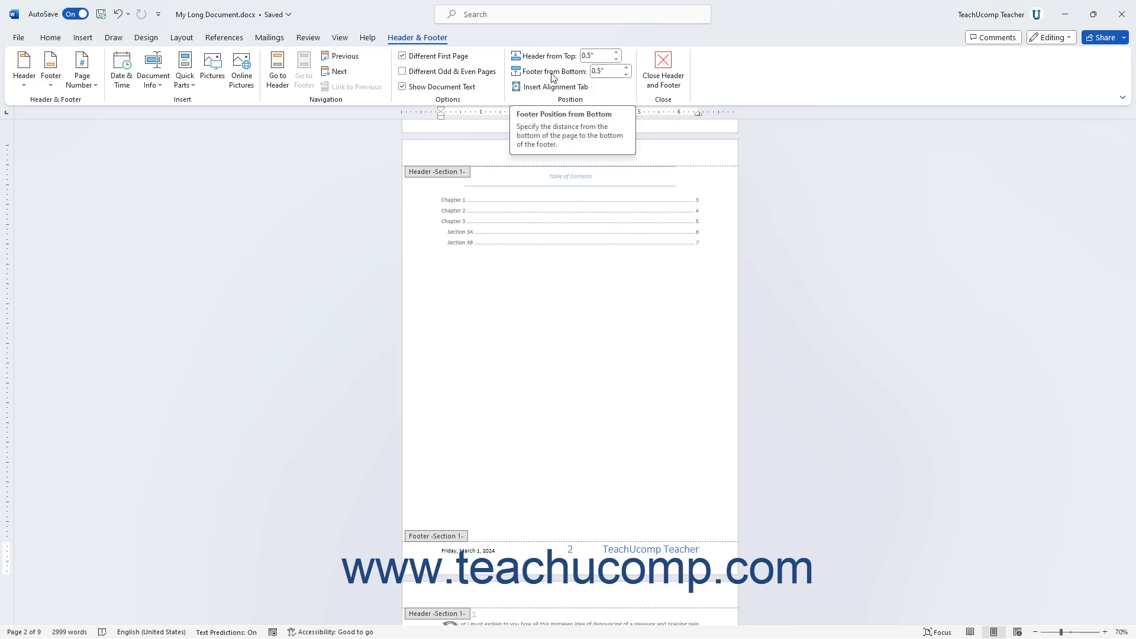
left_click(626, 68)
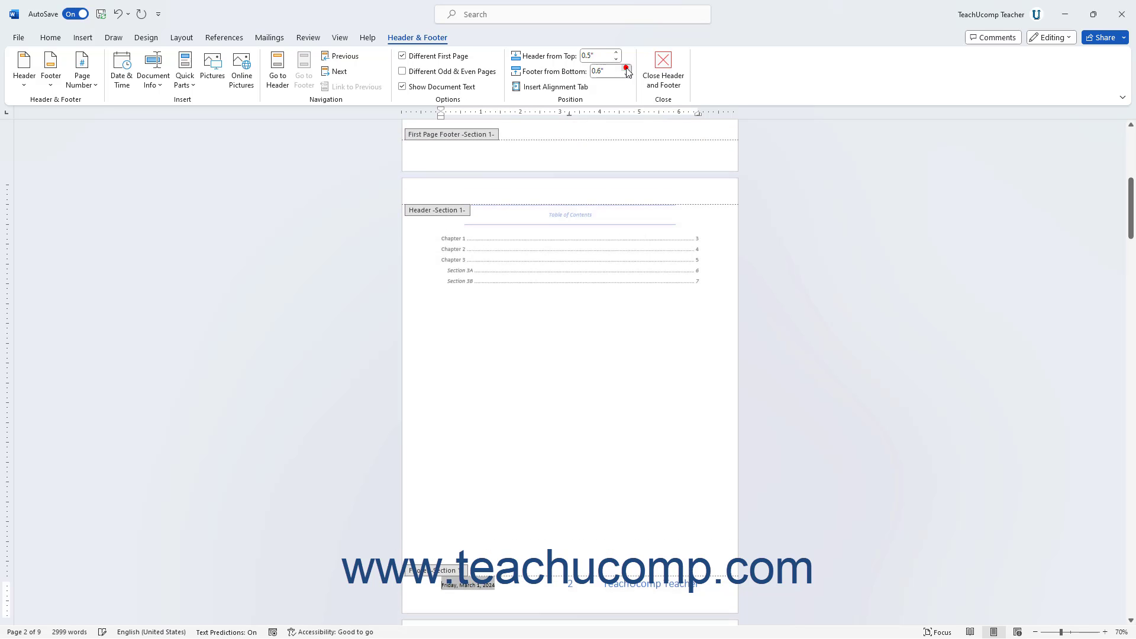
left_click(626, 68)
left_click(626, 69)
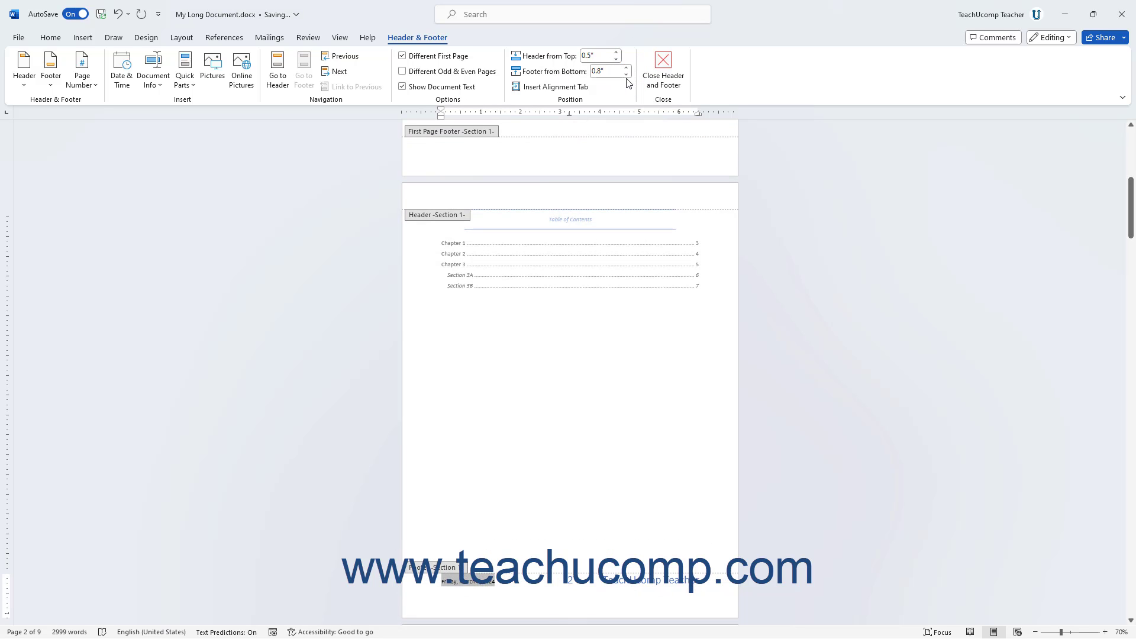
left_click(627, 76)
left_click(627, 75)
left_click(627, 75)
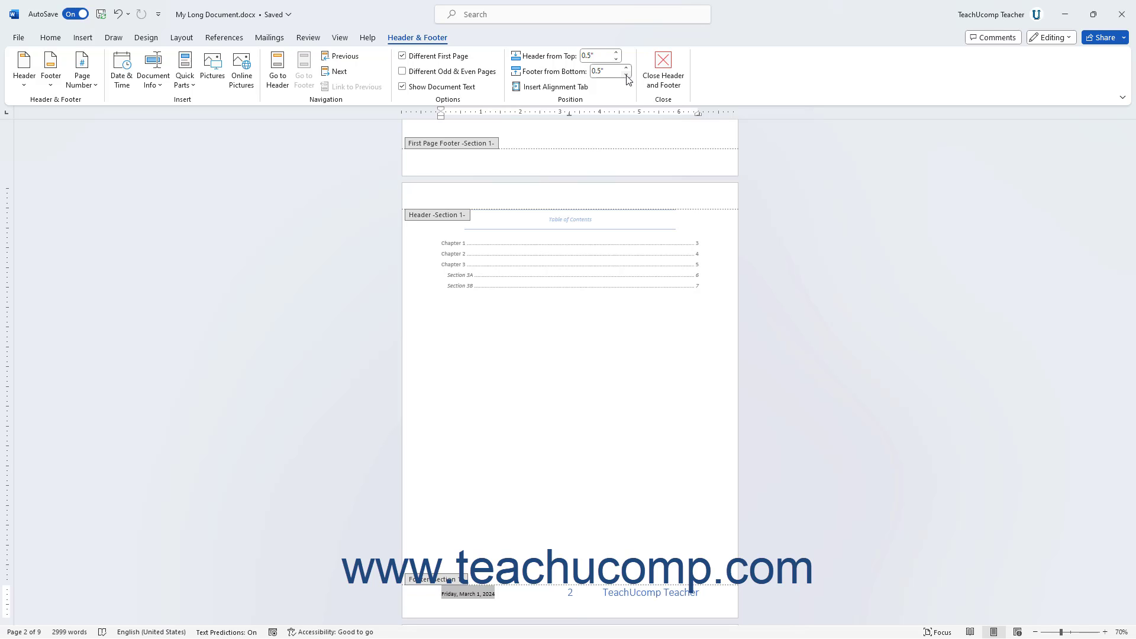
Try a left alignment tab relative to the margin with dotted leader style 2 in the page 2 footer, and cancel it.
left_click(589, 91)
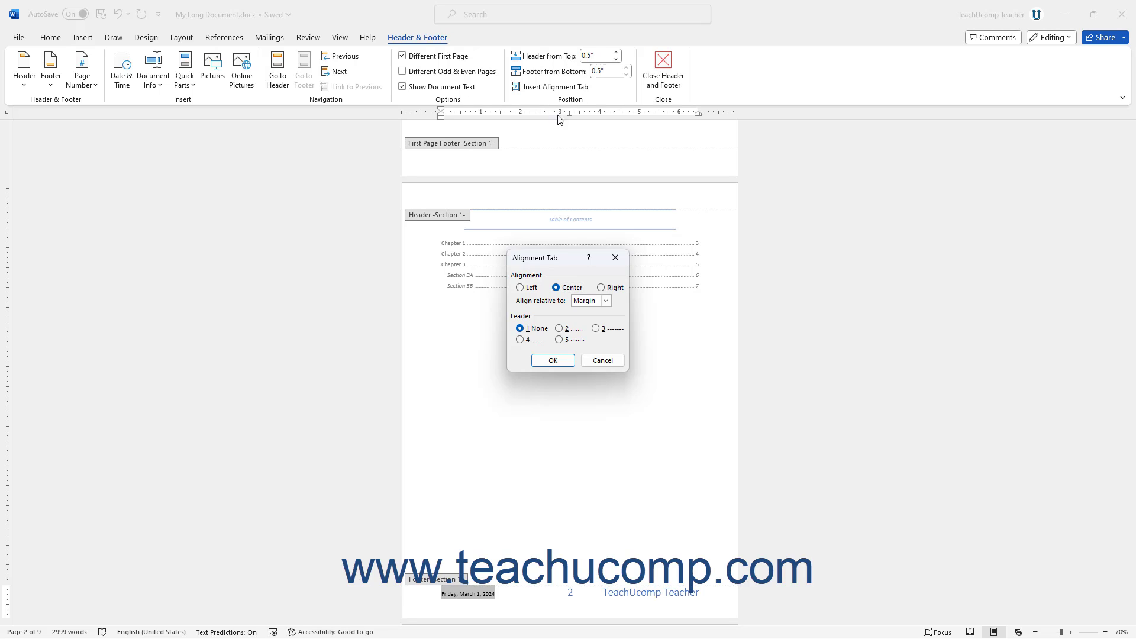
left_click(532, 288)
left_click(606, 301)
left_click(606, 301)
left_click(572, 332)
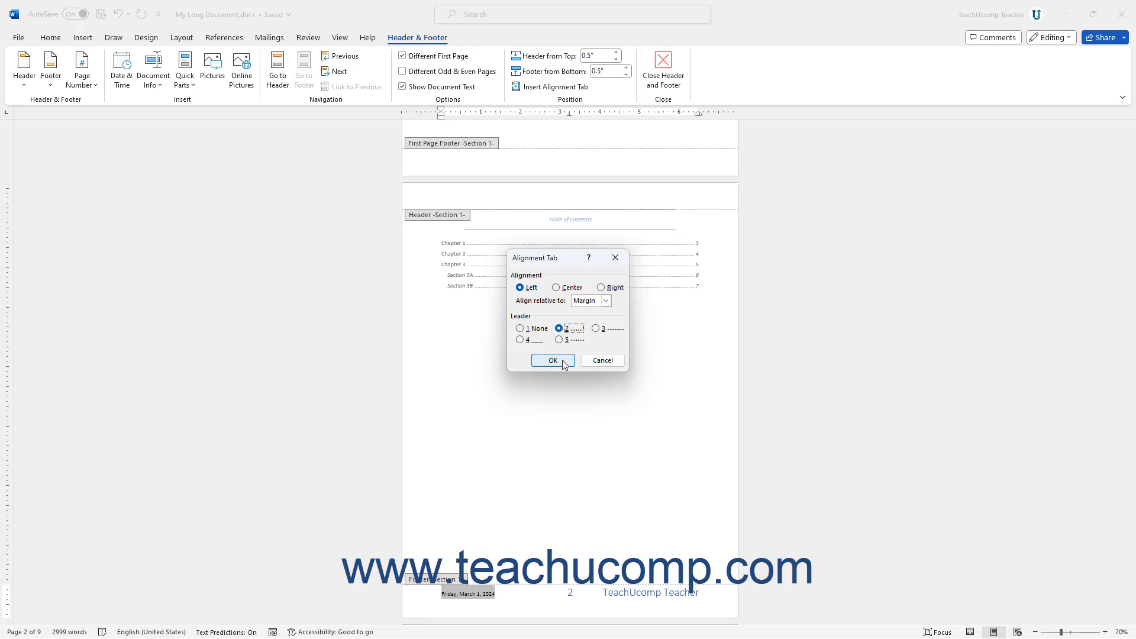
left_click(601, 361)
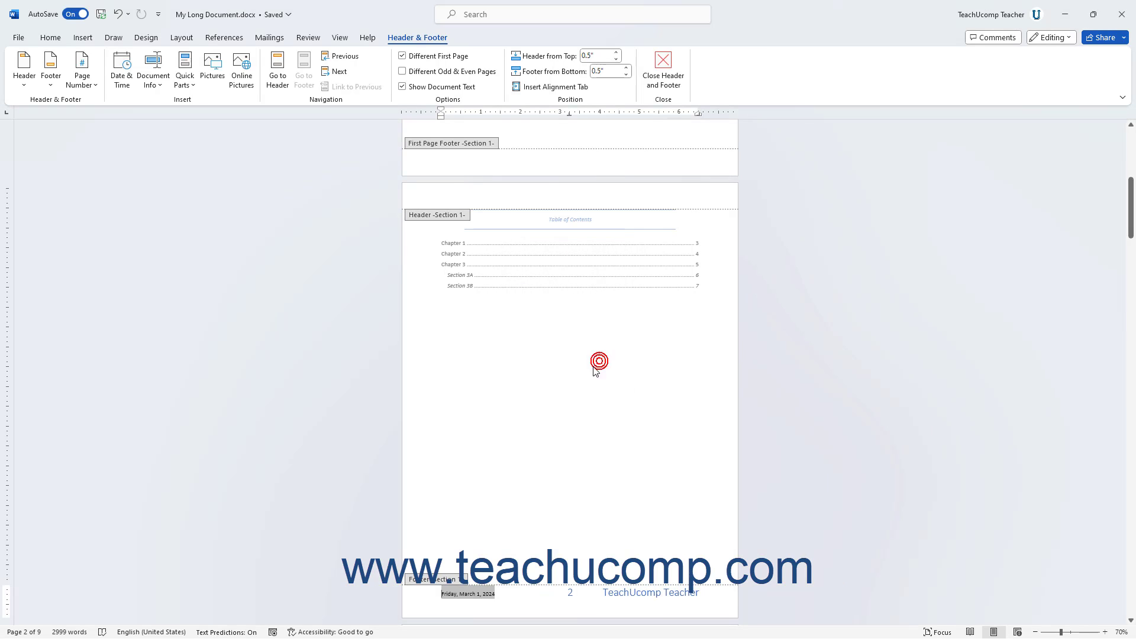
Copy the Author field's formatting onto the date in the page 2 footer with Format Painter, and exit header and footer editing.
left_click_drag(609, 594, 636, 594)
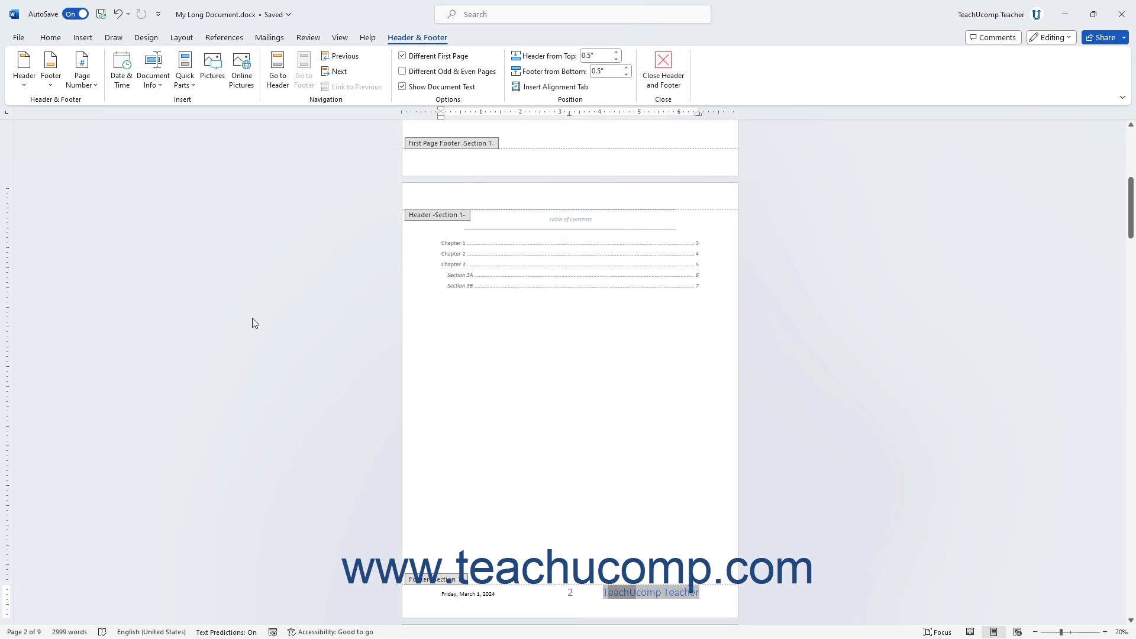
left_click(56, 38)
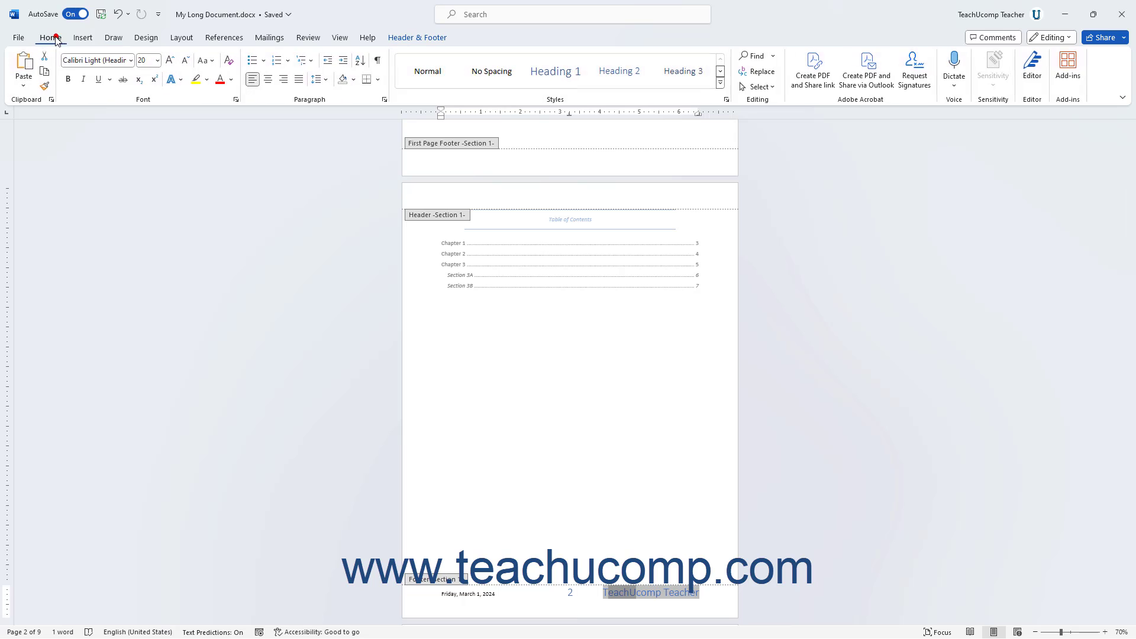
left_click(45, 86)
left_click_drag(496, 594, 441, 597)
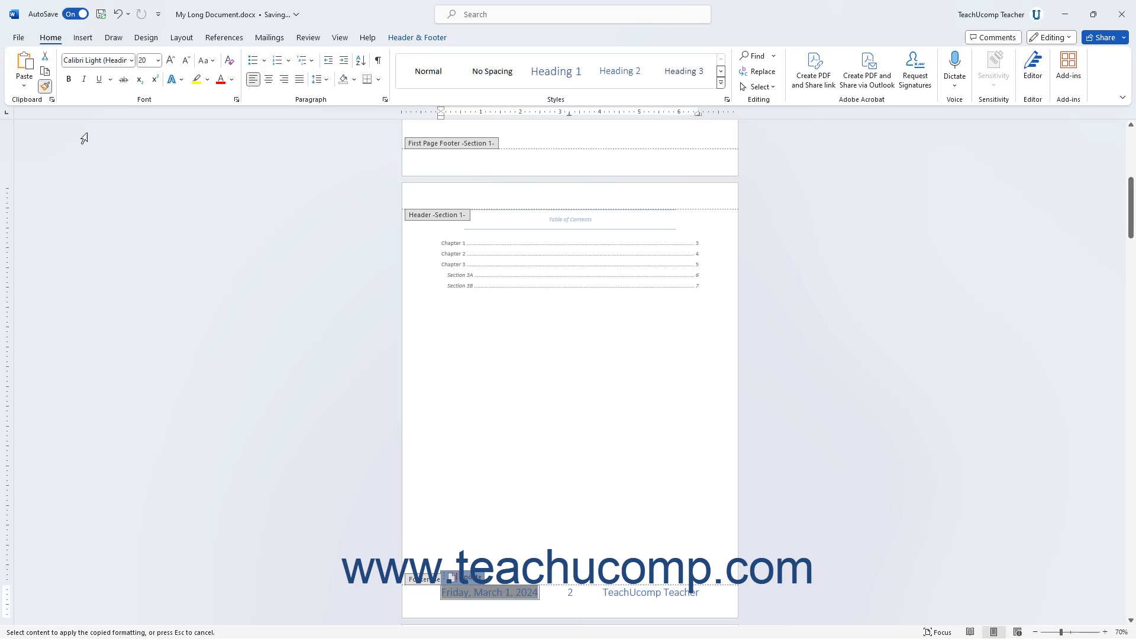
left_click(46, 88)
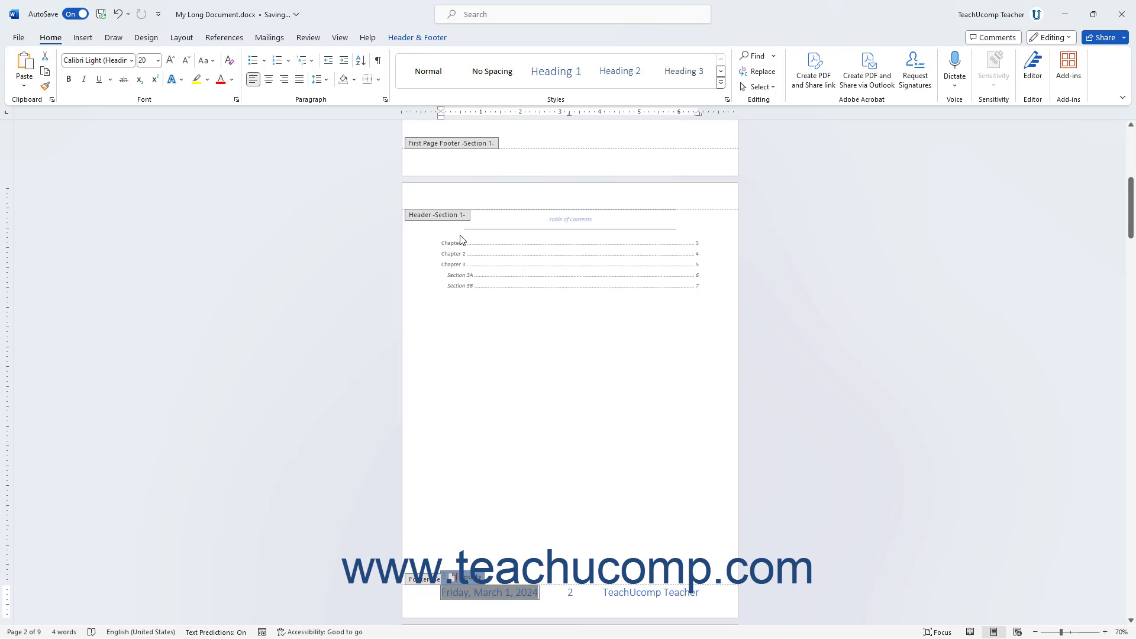
left_click(430, 37)
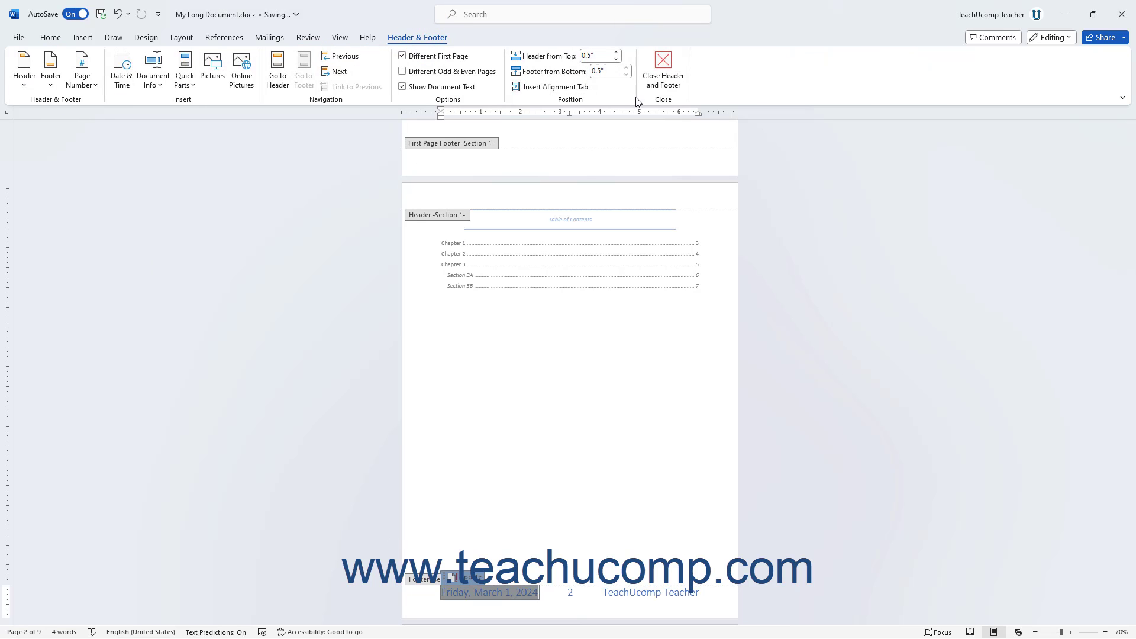
left_click(656, 81)
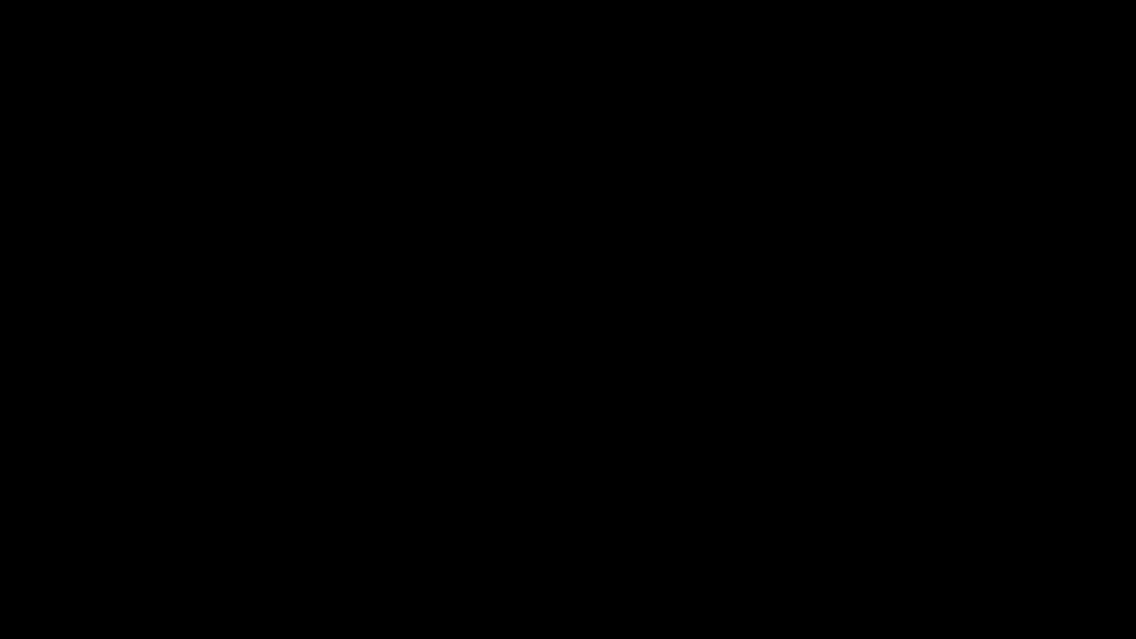